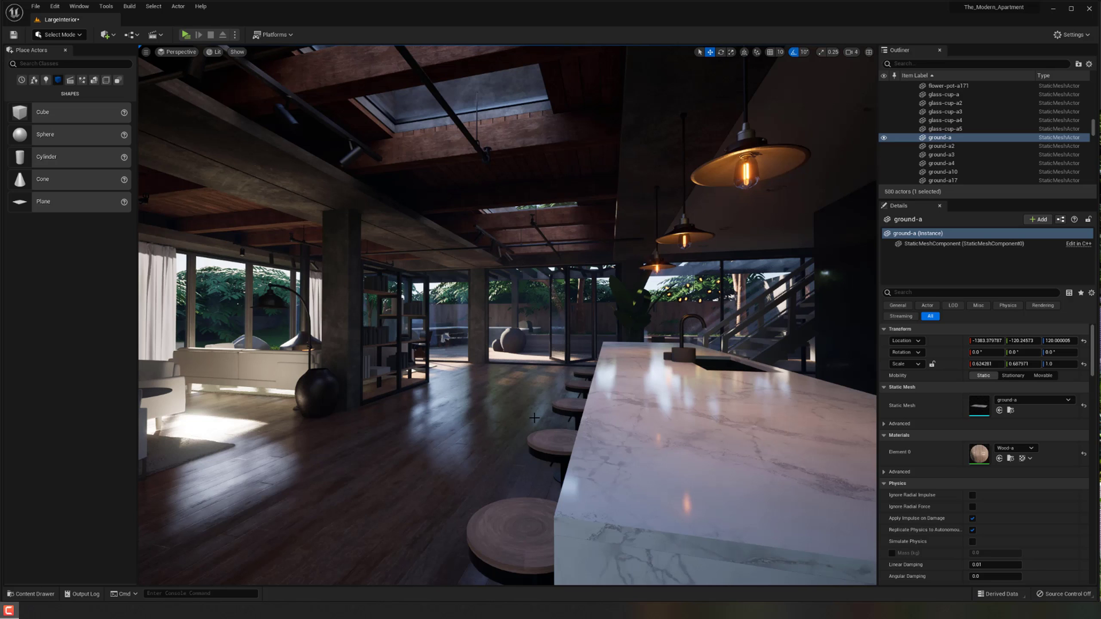
Start a game preview from a spot on the wooden floor beside the kitchen island stools.
{"action": "right_click_drag", "start_coordinate": [519, 420], "coordinate": [565, 413]}
{"action": "key", "text": "d"}
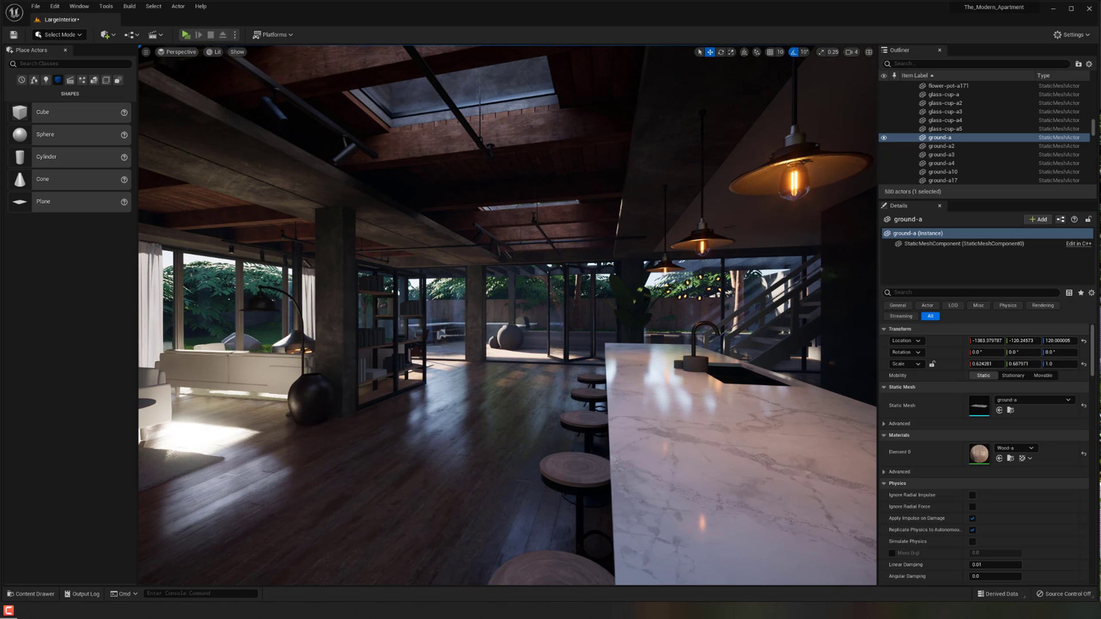
{"action": "middle_click_drag", "start_coordinate": [618, 443], "coordinate": [598, 440]}
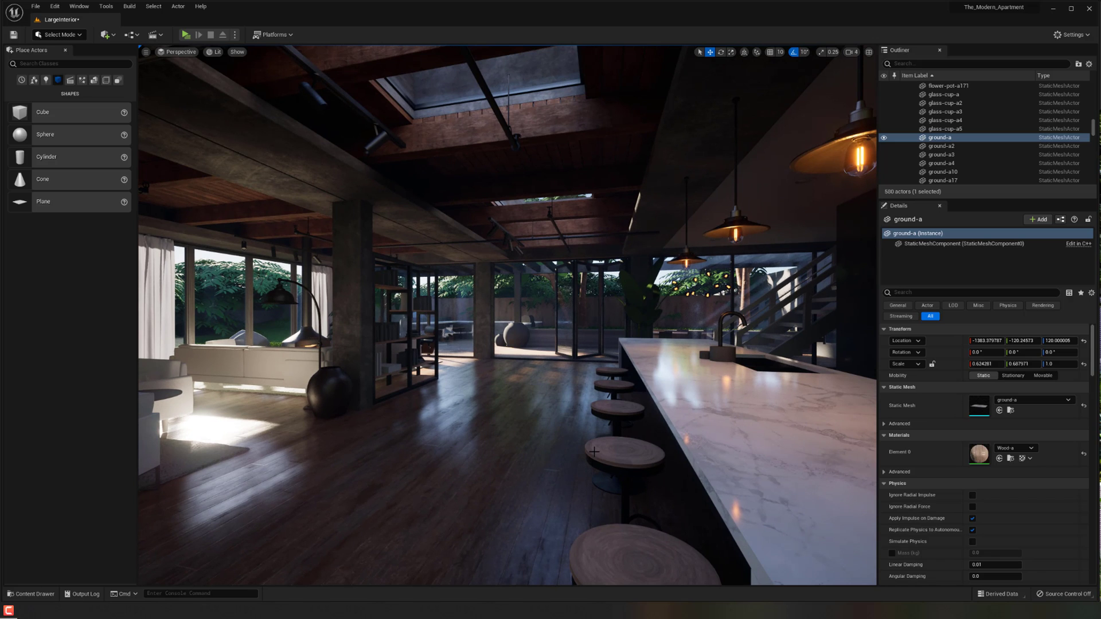
{"action": "right_click_drag", "start_coordinate": [589, 451], "coordinate": [589, 447]}
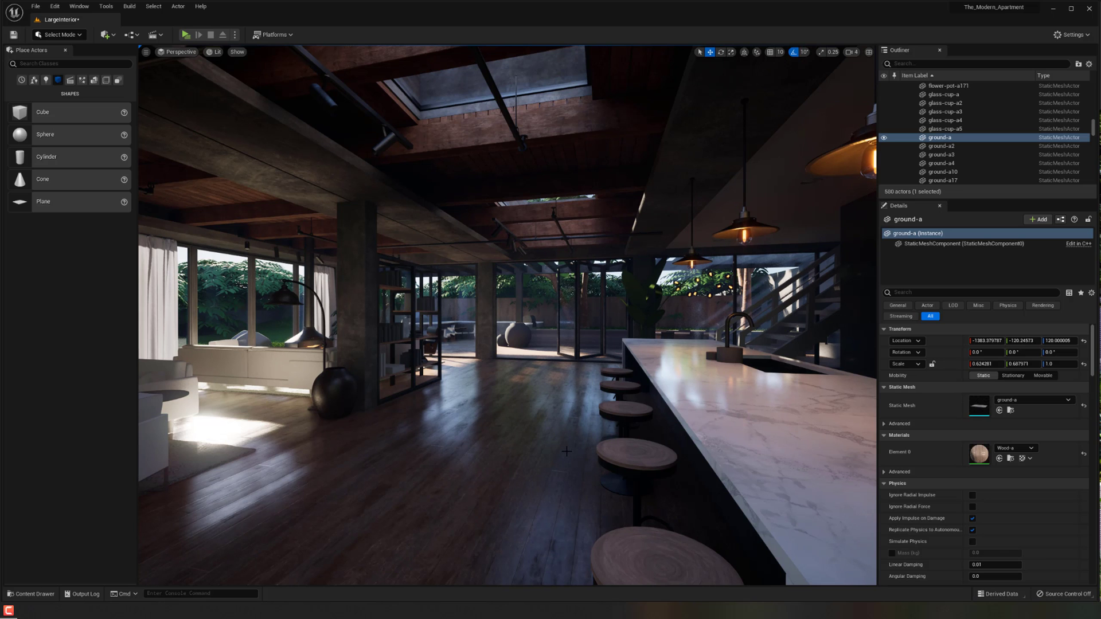
{"action": "mouse_move", "coordinate": [542, 448]}
{"action": "right_mouse_down"}
{"action": "mouse_move", "coordinate": [513, 446]}
{"action": "mouse_move", "coordinate": [563, 450]}
{"action": "mouse_move", "coordinate": [521, 455]}
{"action": "right_mouse_up"}
{"action": "key", "text": "d"}
{"action": "right_click", "coordinate": [521, 454]}
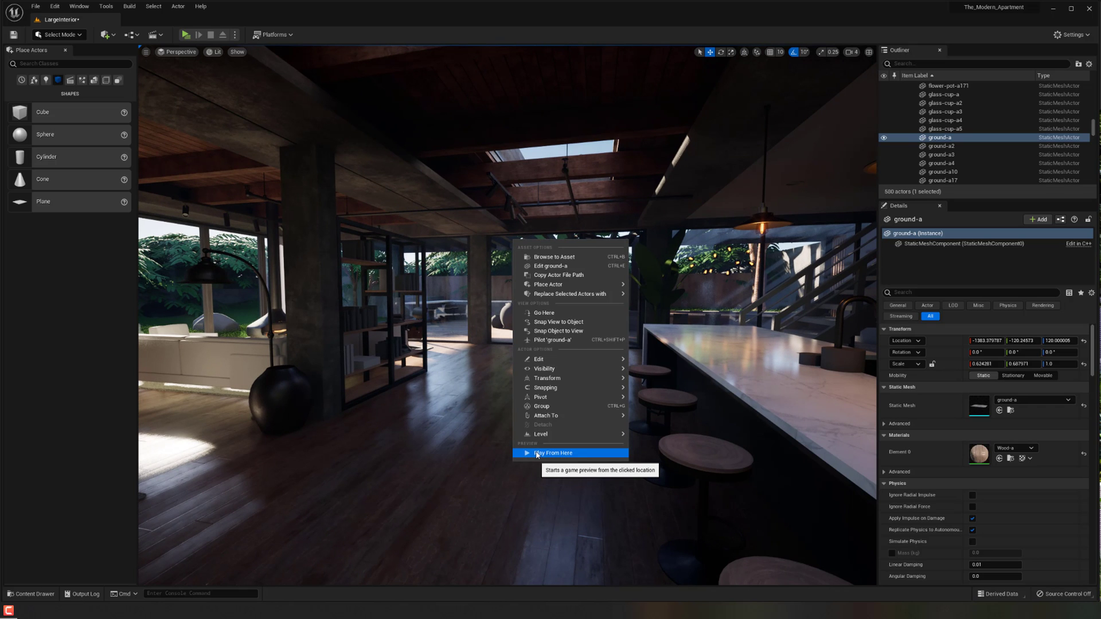
{"action": "left_click", "coordinate": [537, 454]}
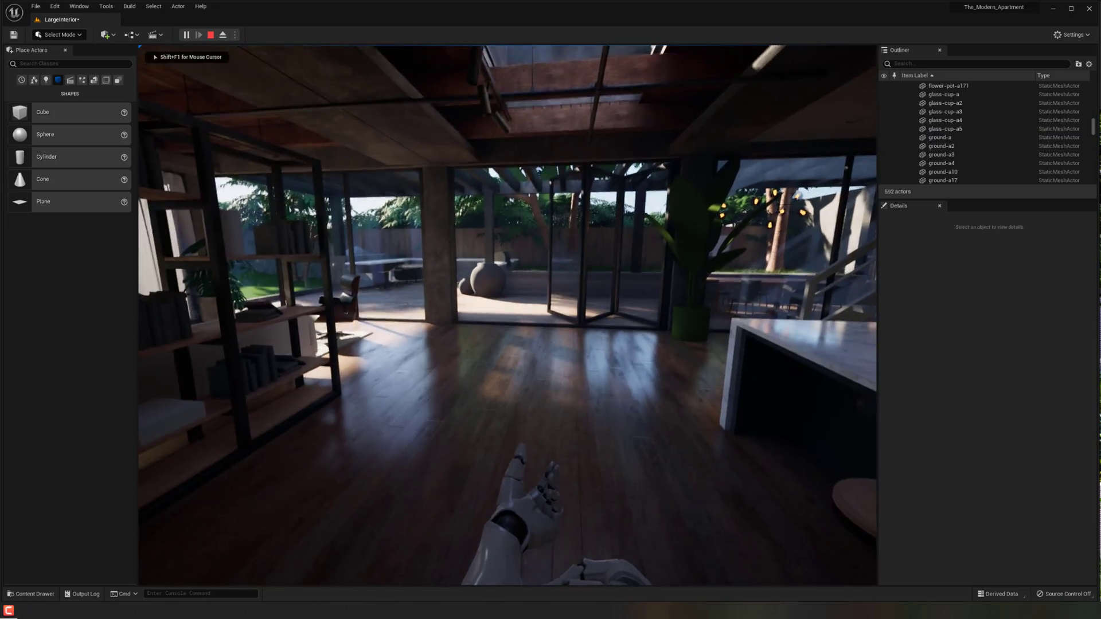
Walk the first-person character through the living area, patio and garden, and end the game preview.
{"action": "key", "text": "w"}
{"action": "key", "text": "w"}
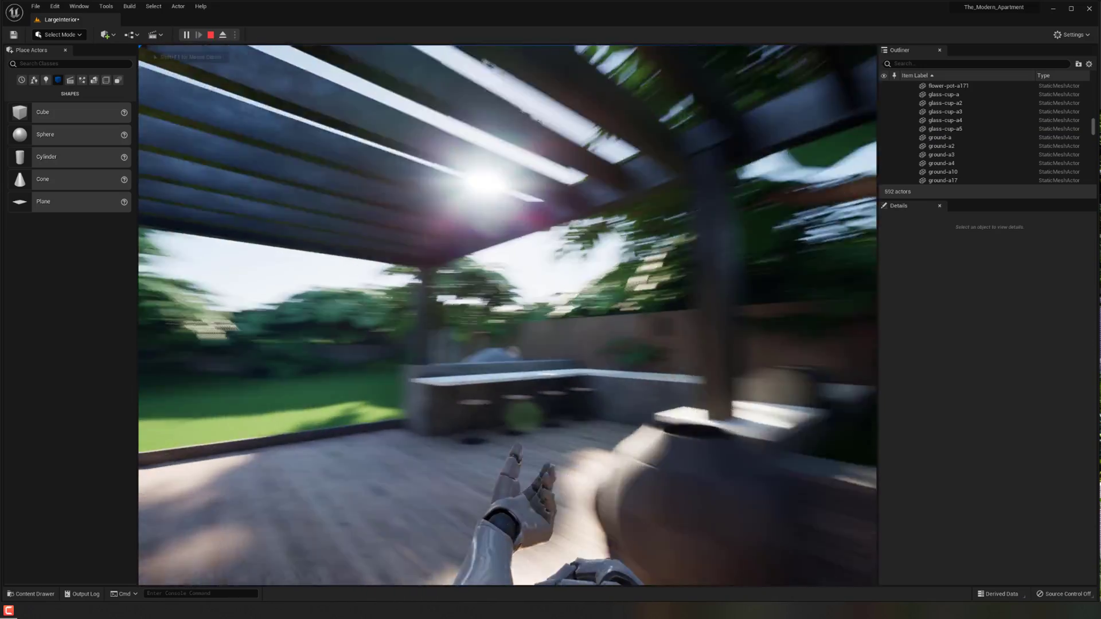
{"action": "key", "text": "w"}
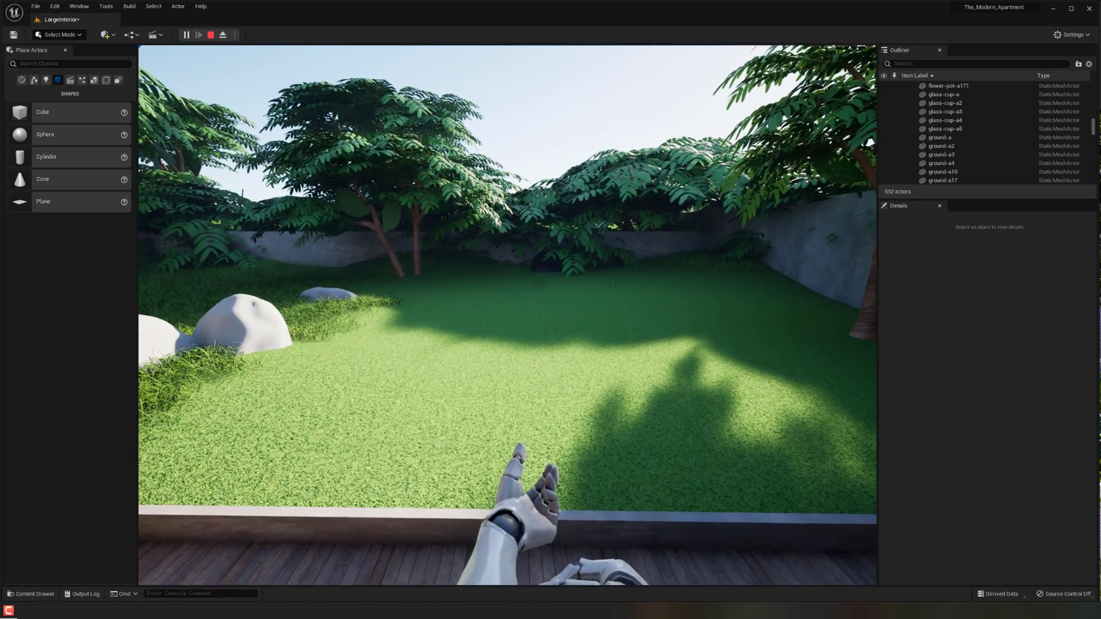
{"action": "key", "text": "w"}
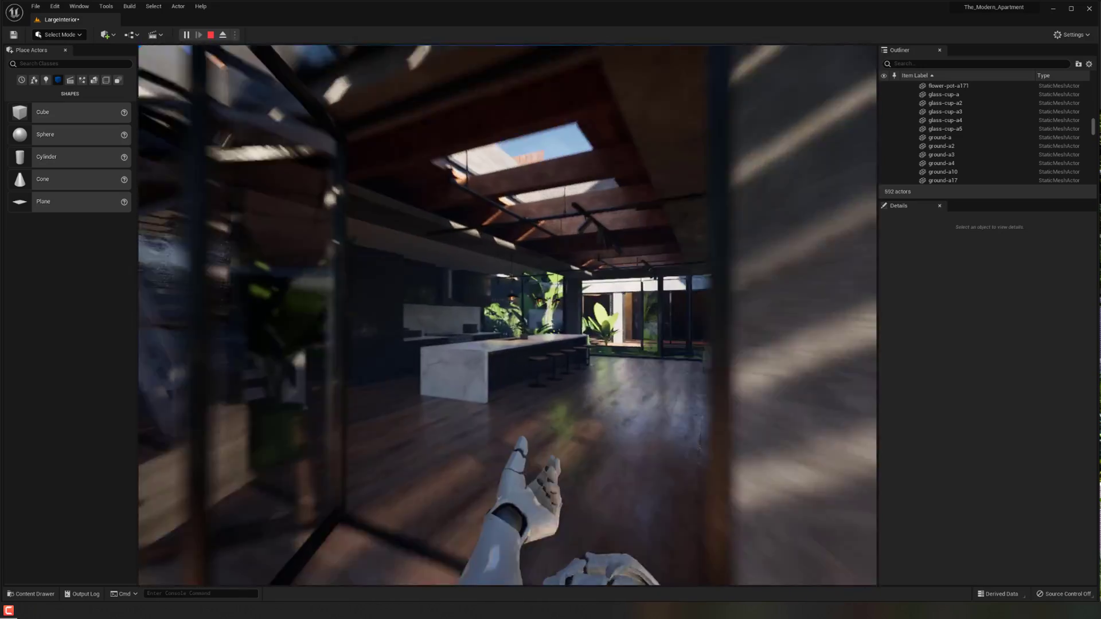
{"action": "key", "text": "w"}
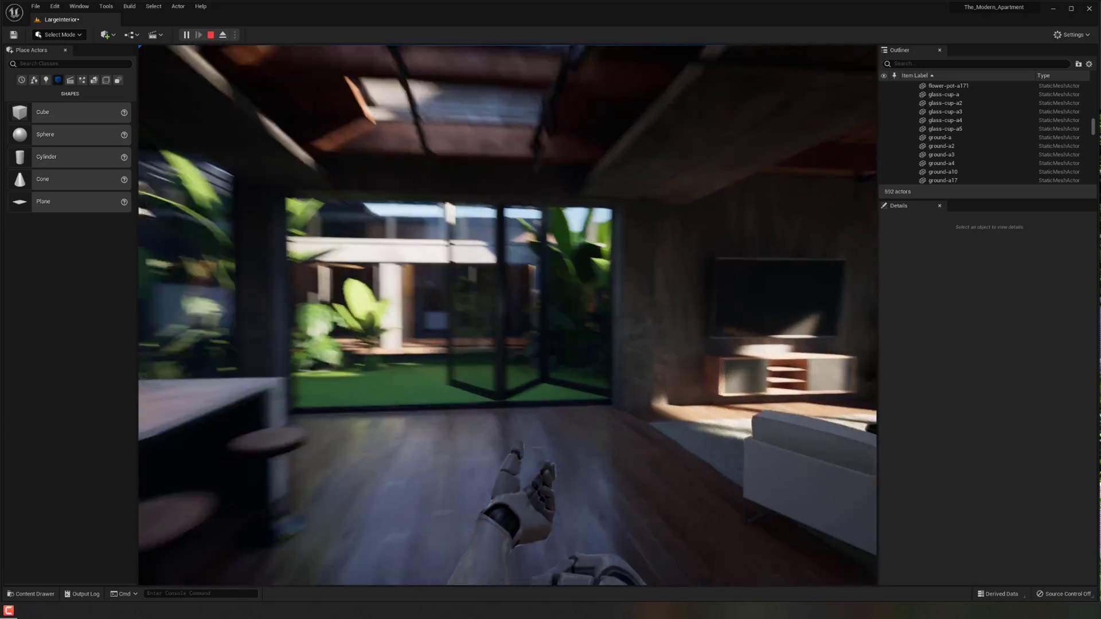
{"action": "key", "text": "w"}
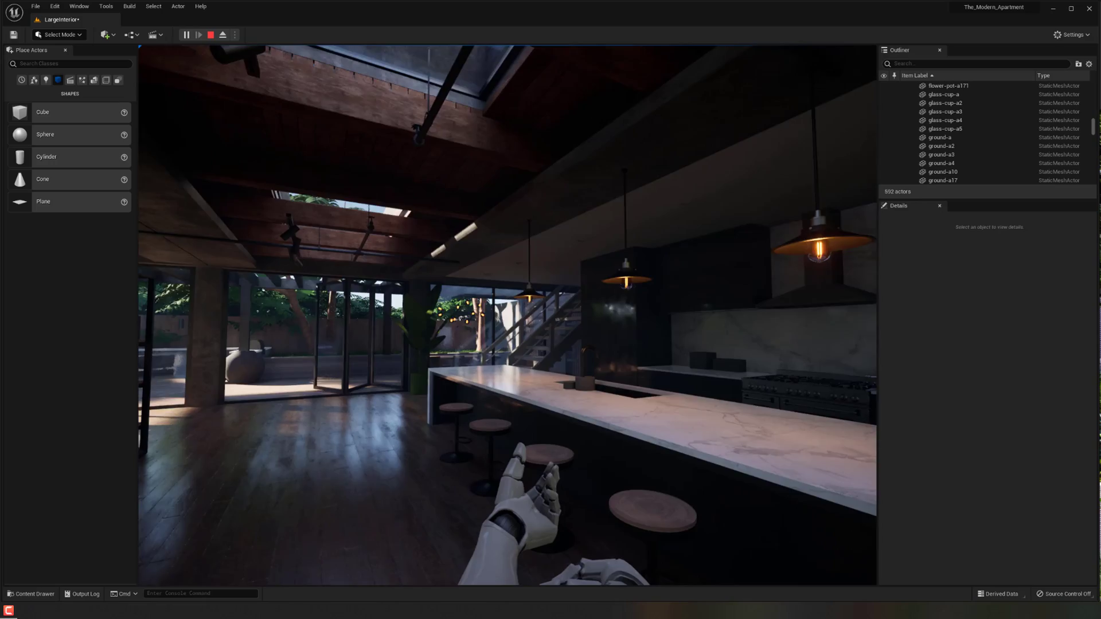
{"action": "key", "text": "w"}
{"action": "key", "text": "s"}
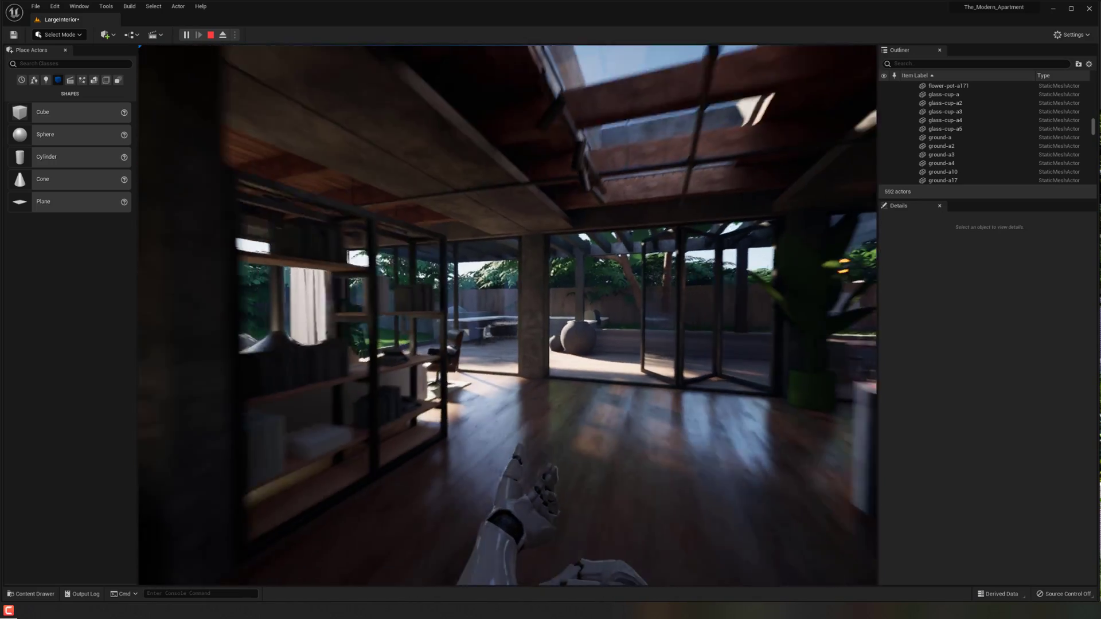
{"action": "key", "text": "s"}
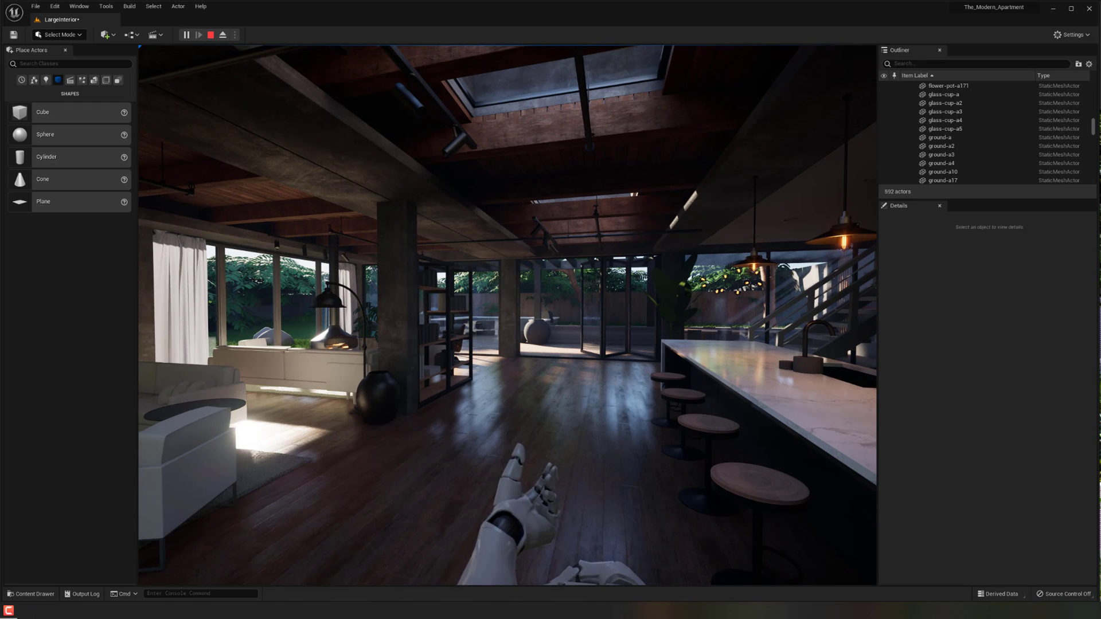
{"action": "key", "text": "Escape"}
{"action": "mouse_move", "coordinate": [658, 431]}
{"action": "right_mouse_down"}
{"action": "mouse_move", "coordinate": [692, 411]}
{"action": "mouse_move", "coordinate": [666, 437]}
{"action": "mouse_move", "coordinate": [678, 446]}
{"action": "mouse_move", "coordinate": [659, 418]}
{"action": "right_mouse_up"}
{"action": "key", "text": "g"}
{"action": "key", "text": "w"}
{"action": "right_click", "coordinate": [671, 432]}
{"action": "key", "text": "e"}
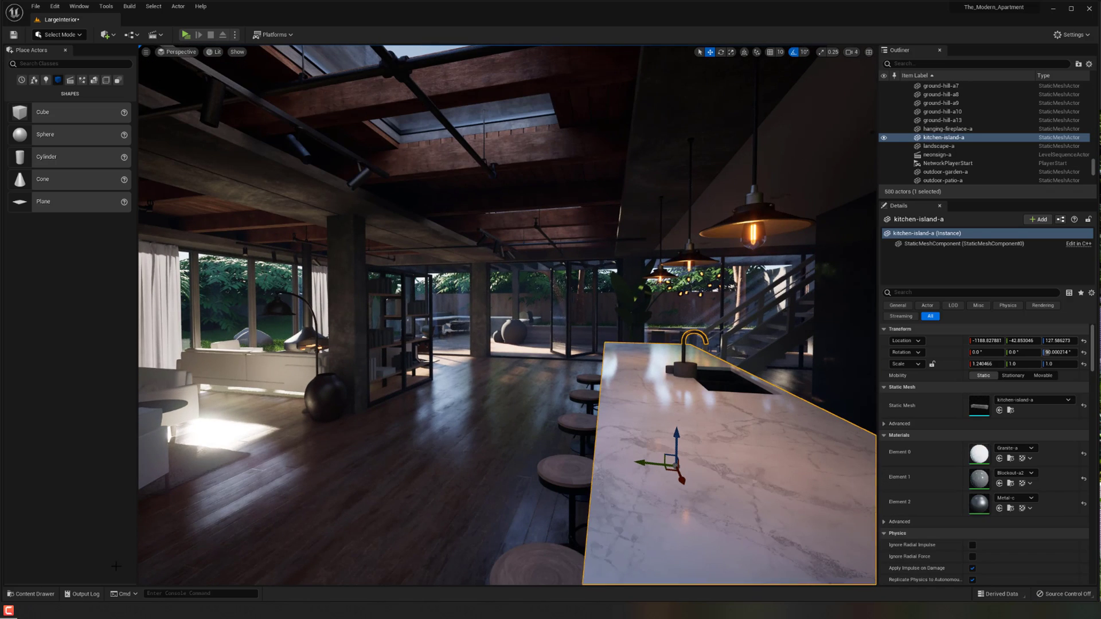
Add the Third Person Blueprint content pack to the project and dismiss the content window that opens.
{"action": "left_click", "coordinate": [32, 594]}
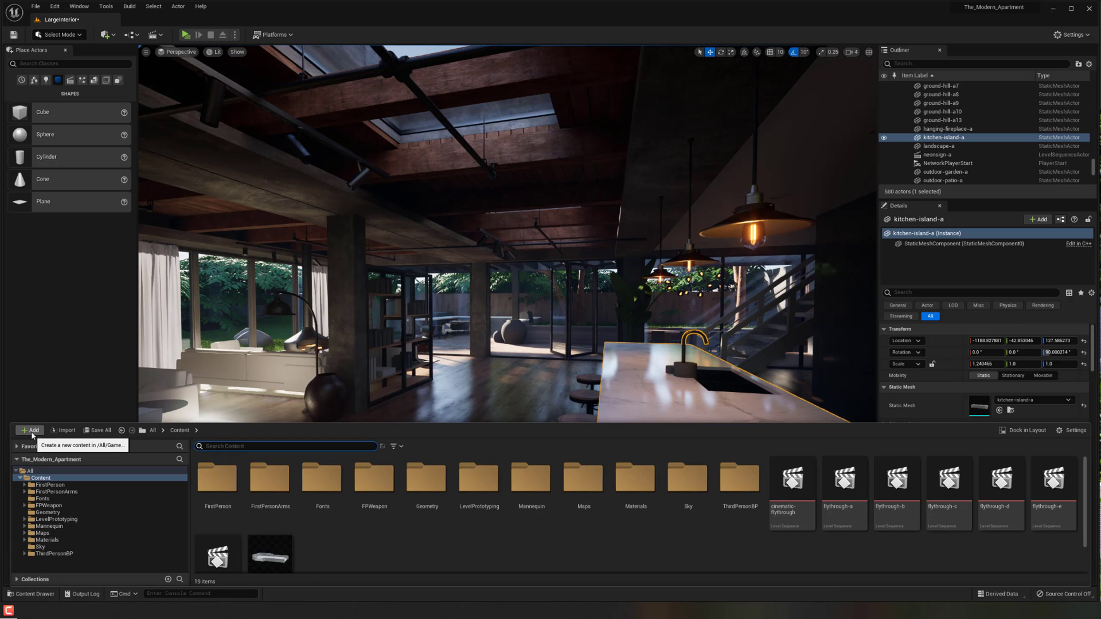
{"action": "left_click", "coordinate": [33, 433]}
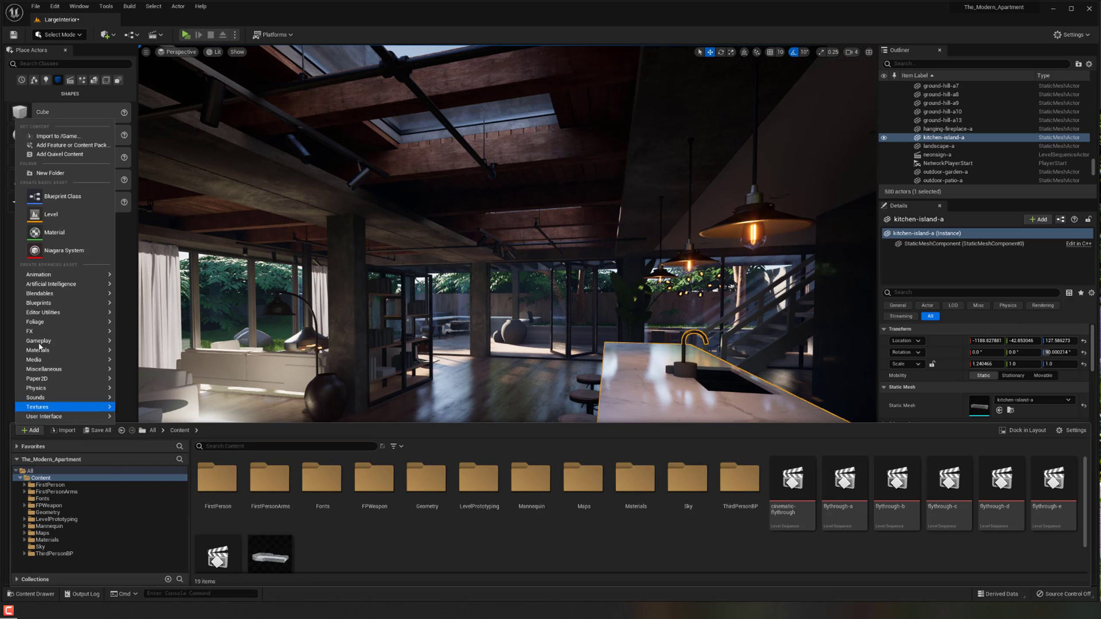
{"action": "left_click", "coordinate": [52, 146]}
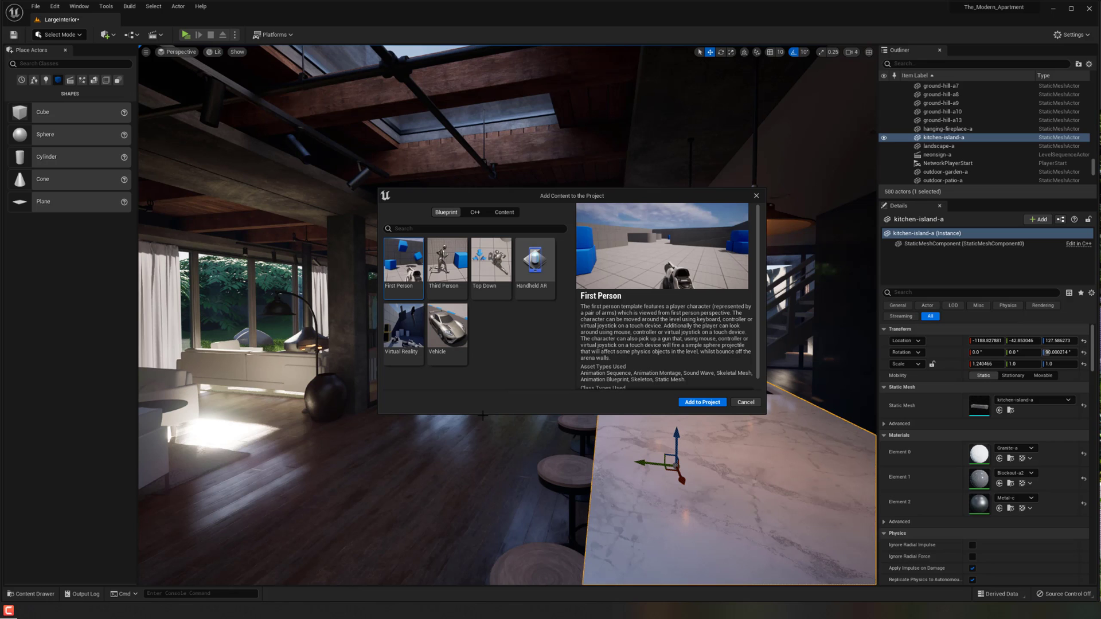
{"action": "left_click_drag", "start_coordinate": [483, 413], "coordinate": [483, 442]}
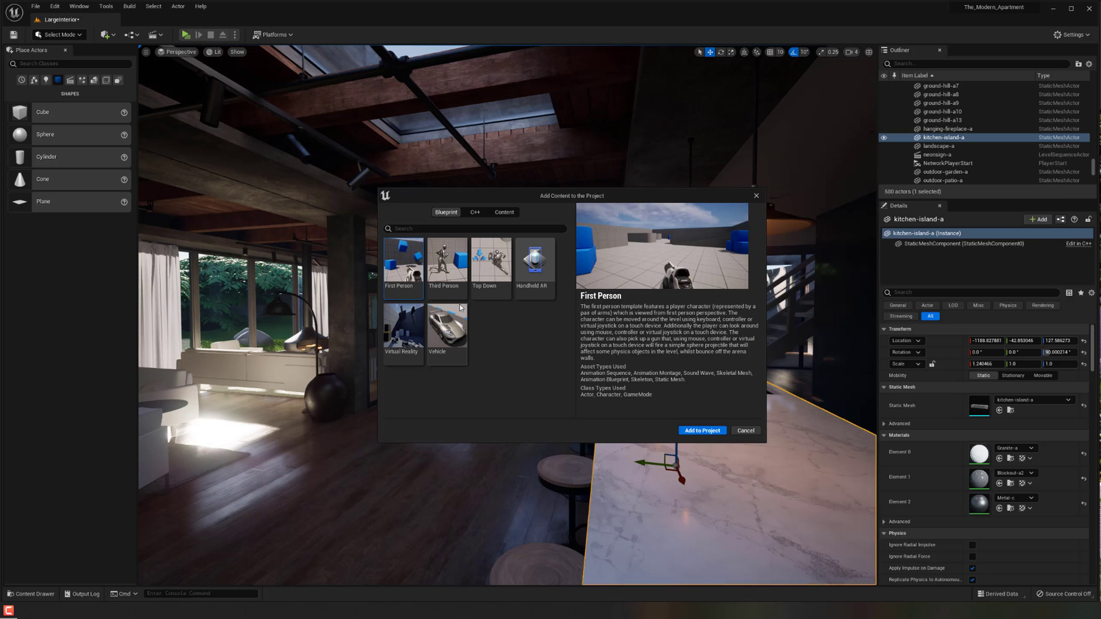
{"action": "left_click", "coordinate": [453, 259]}
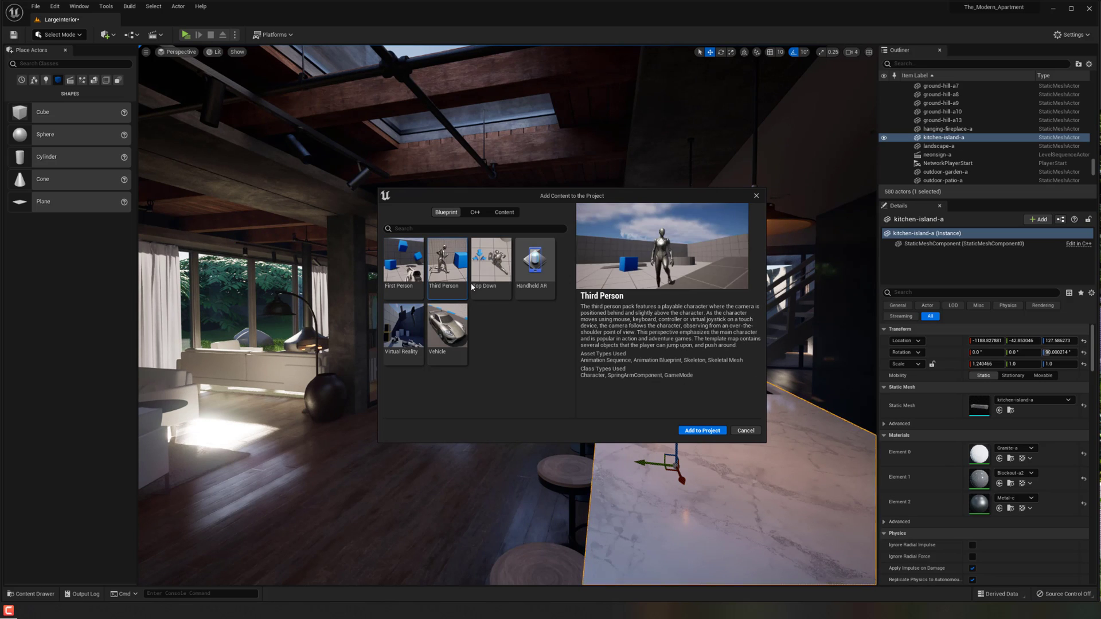
{"action": "left_click", "coordinate": [703, 431]}
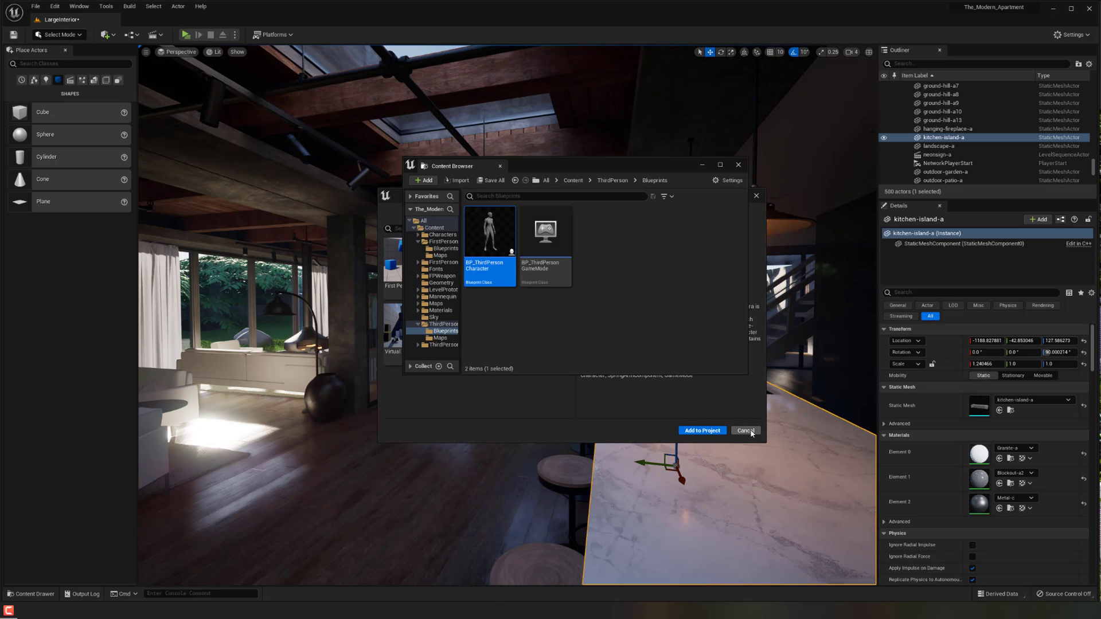
{"action": "left_click", "coordinate": [739, 165]}
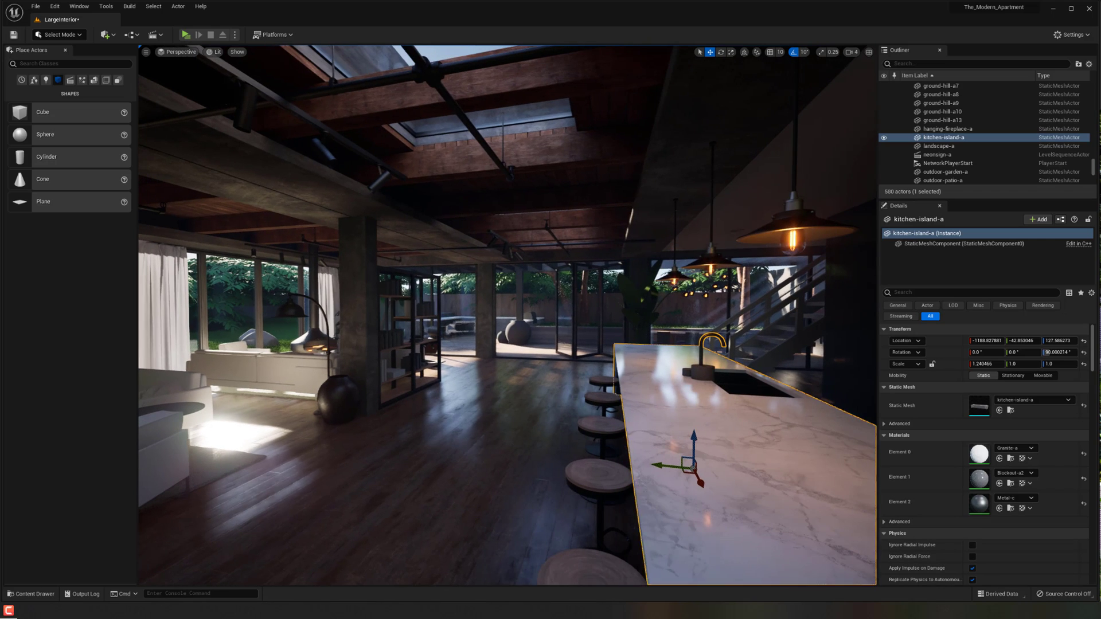
{"action": "left_click", "coordinate": [540, 409]}
{"action": "middle_click_drag", "start_coordinate": [541, 409], "coordinate": [482, 432]}
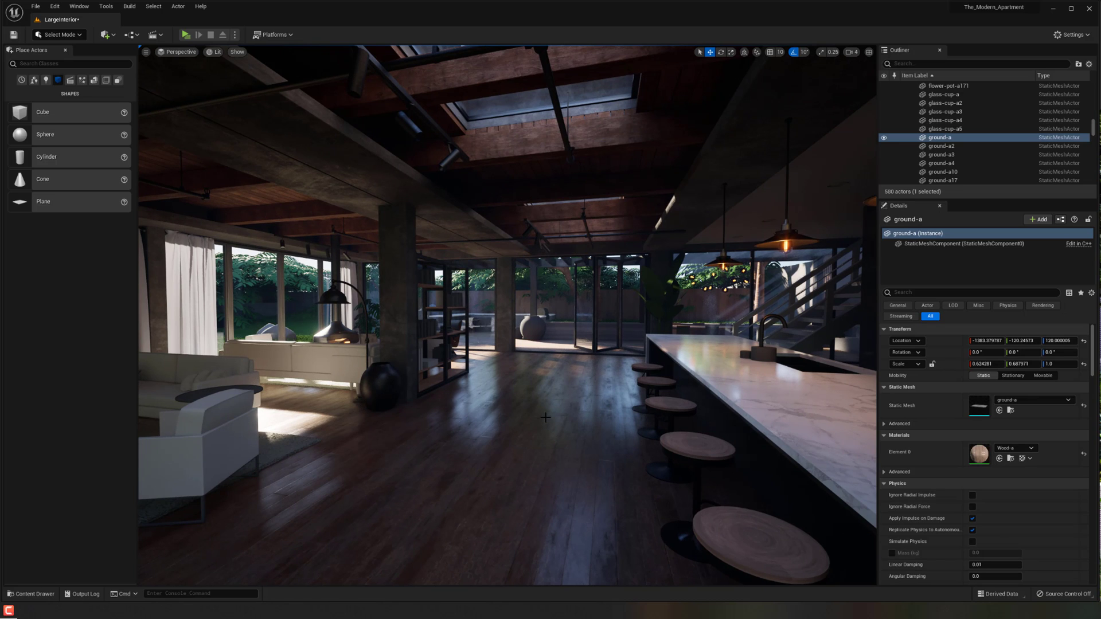
{"action": "double_click", "coordinate": [546, 418]}
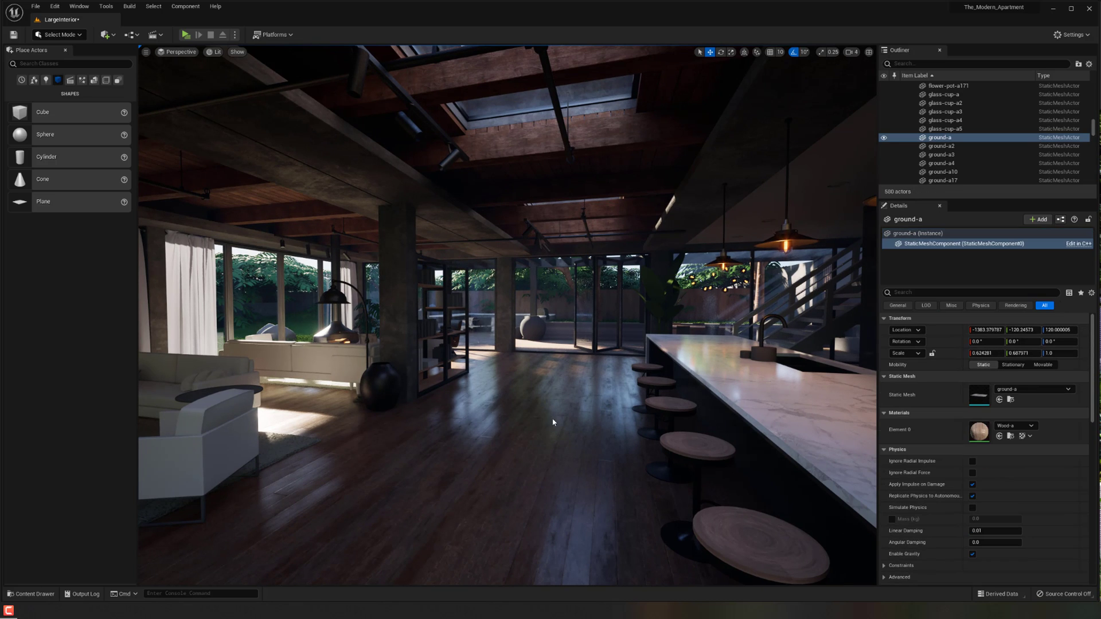
{"action": "right_click", "coordinate": [545, 417]}
{"action": "left_click", "coordinate": [538, 438]}
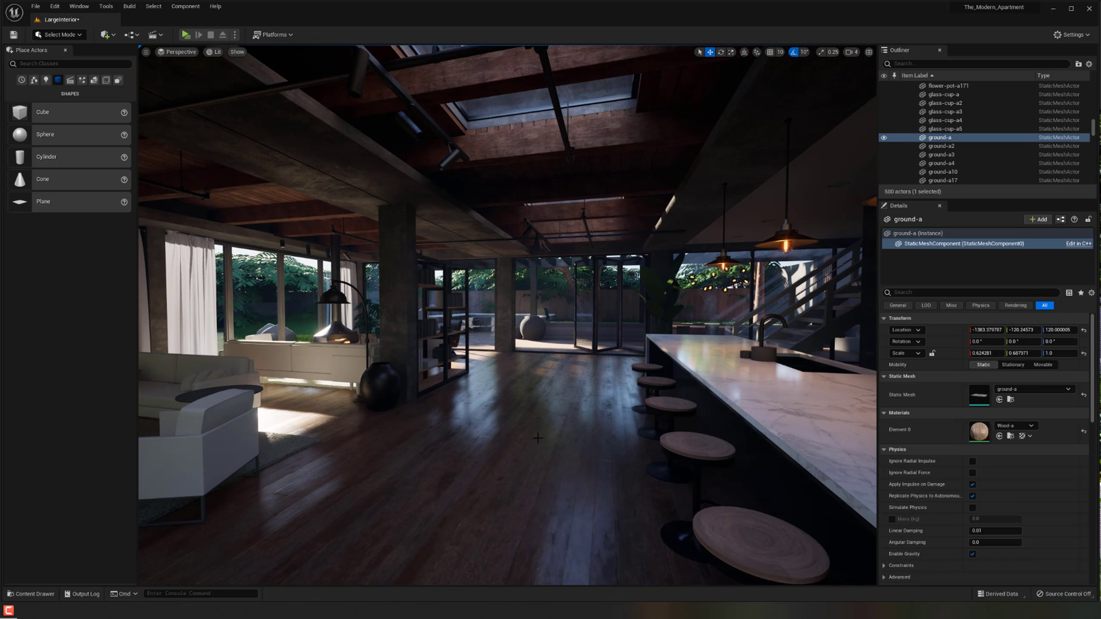
{"action": "right_click", "coordinate": [552, 396]}
{"action": "left_click", "coordinate": [590, 386]}
{"action": "right_click_drag", "start_coordinate": [590, 386], "coordinate": [677, 386]}
{"action": "key", "text": "w"}
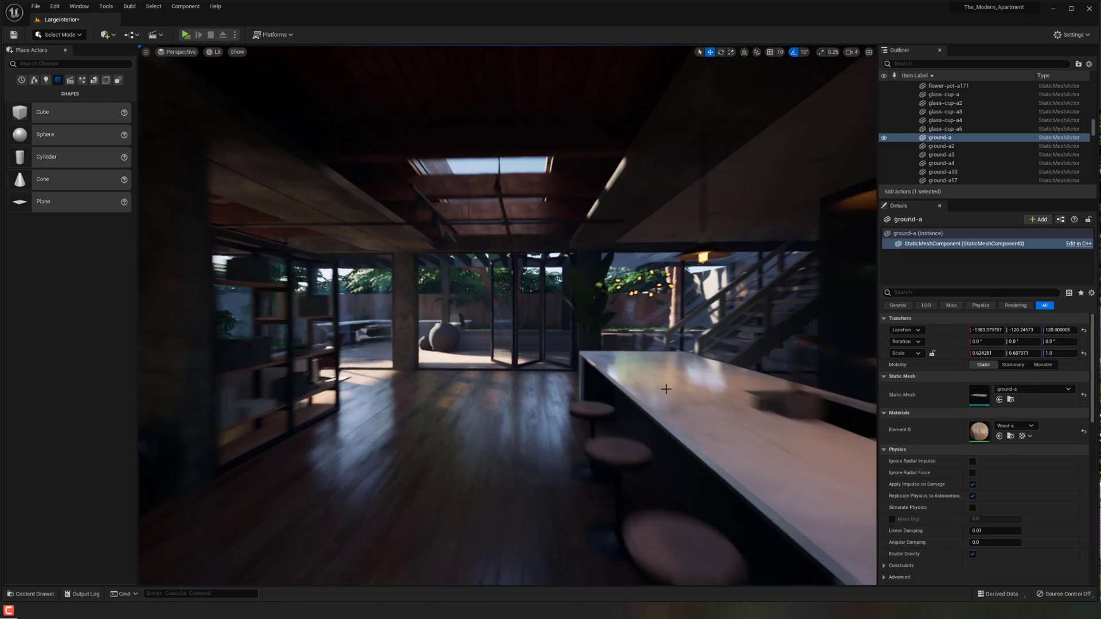
{"action": "left_click", "coordinate": [676, 386]}
{"action": "left_click", "coordinate": [532, 412]}
{"action": "right_click", "coordinate": [532, 412]}
{"action": "left_click", "coordinate": [482, 417]}
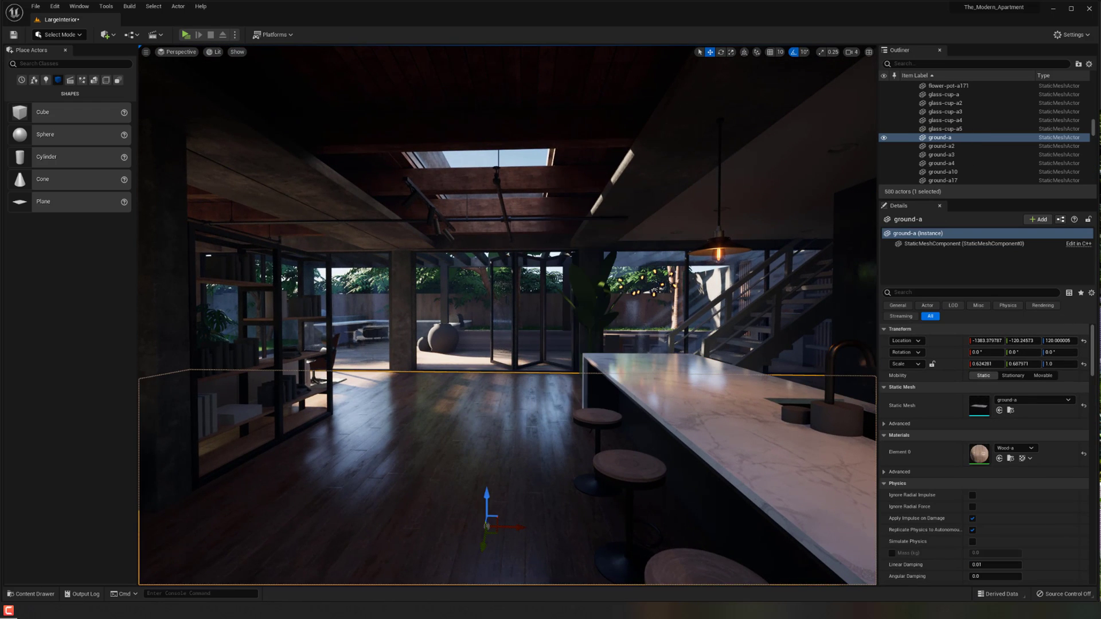
{"action": "right_click", "coordinate": [454, 423]}
{"action": "left_click", "coordinate": [435, 444]}
{"action": "key", "text": "g"}
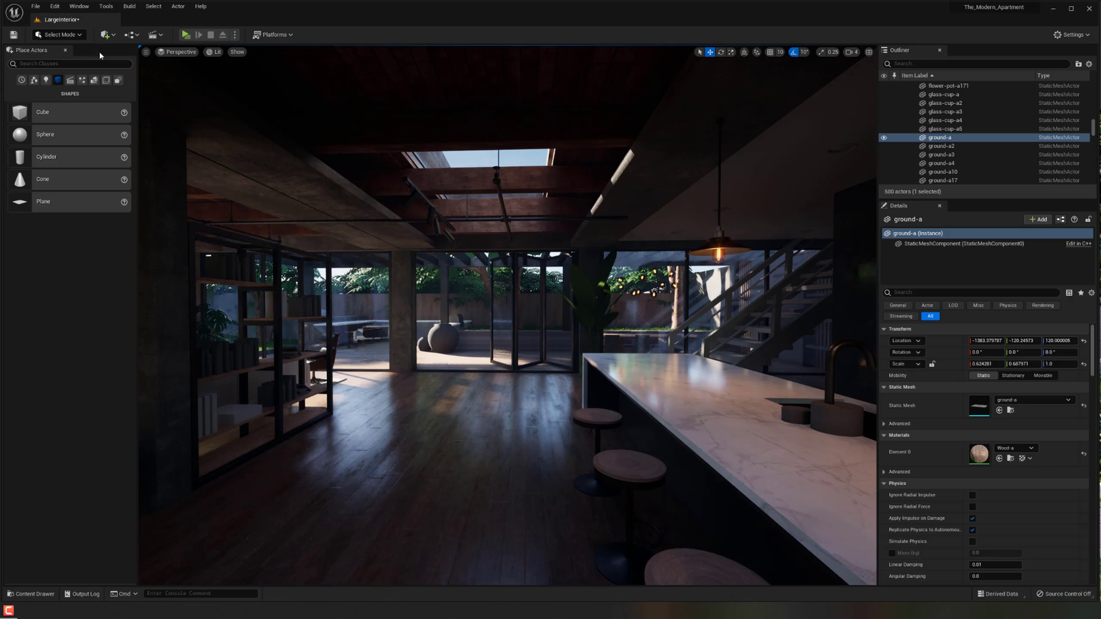
Set the project's Default GameMode to ThirdPersonGameMode in the Maps & Modes settings.
{"action": "left_click", "coordinate": [55, 7]}
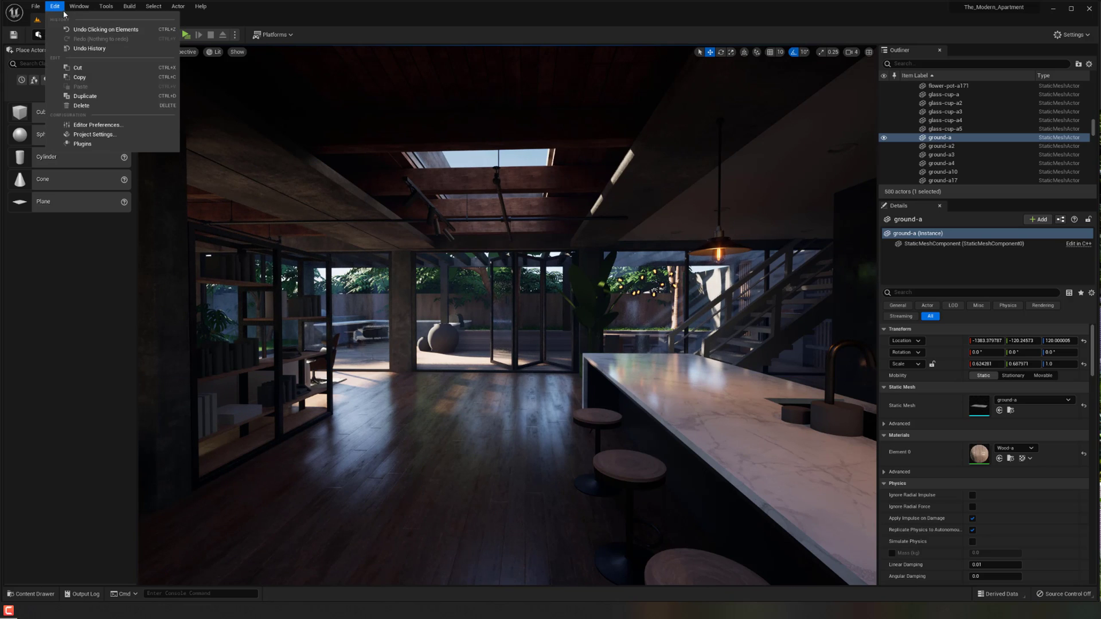
{"action": "left_click", "coordinate": [76, 135]}
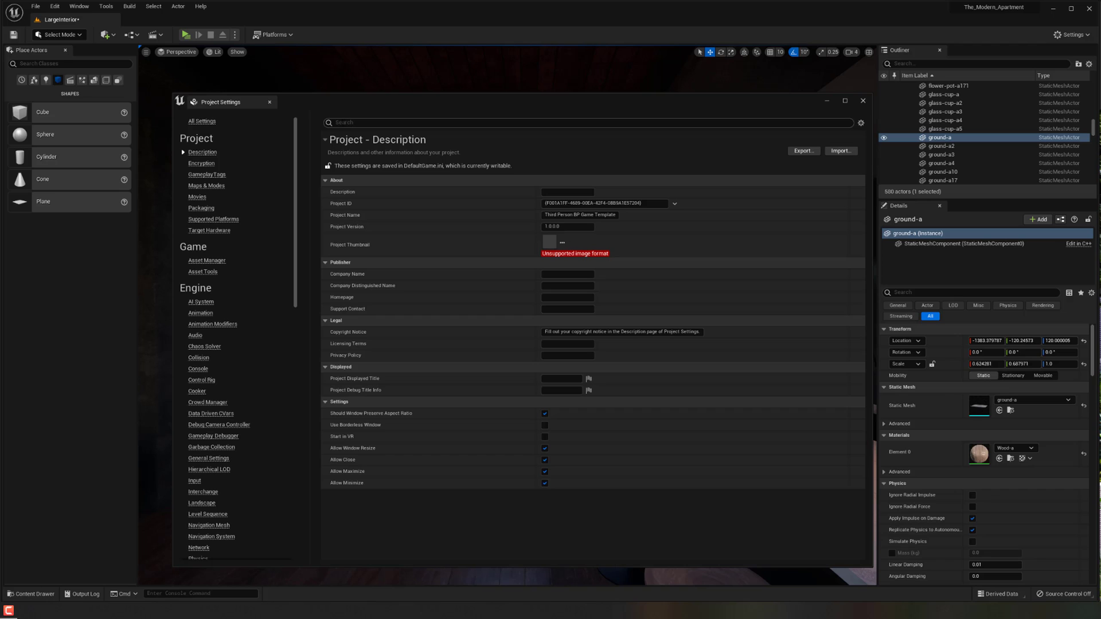
{"action": "left_click", "coordinate": [205, 186]}
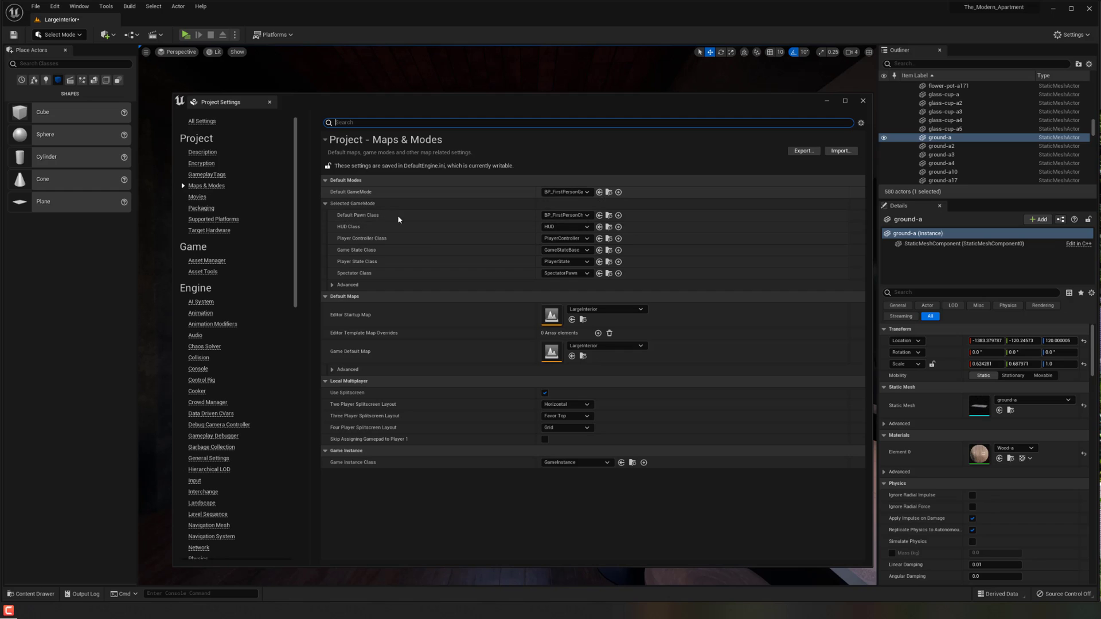
{"action": "left_click", "coordinate": [558, 194]}
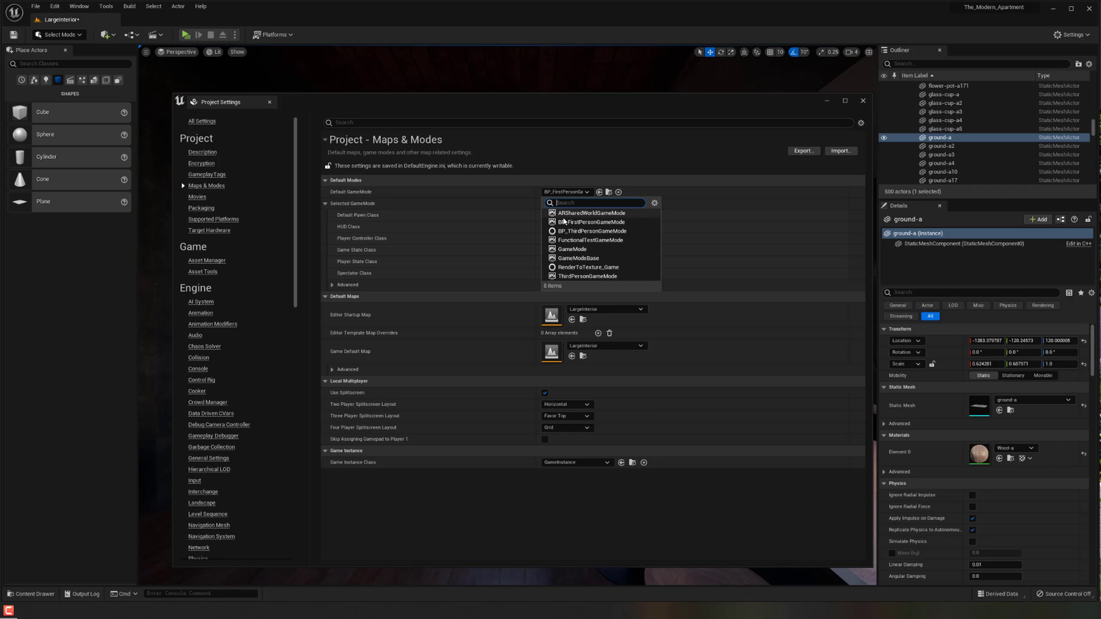
{"action": "left_click", "coordinate": [573, 278]}
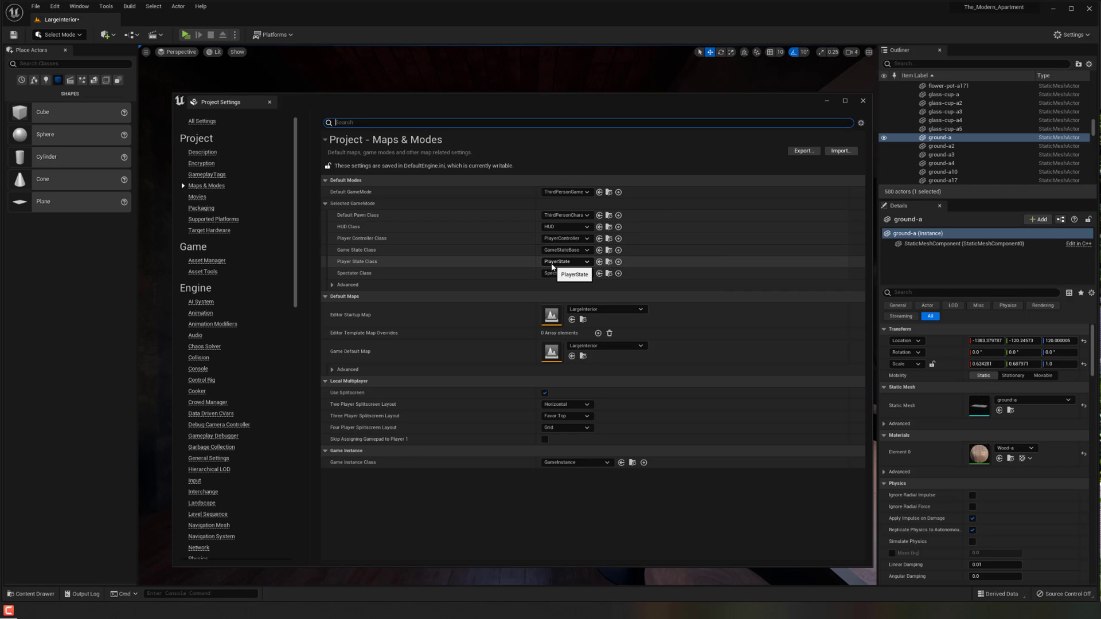
{"action": "left_click", "coordinate": [861, 102]}
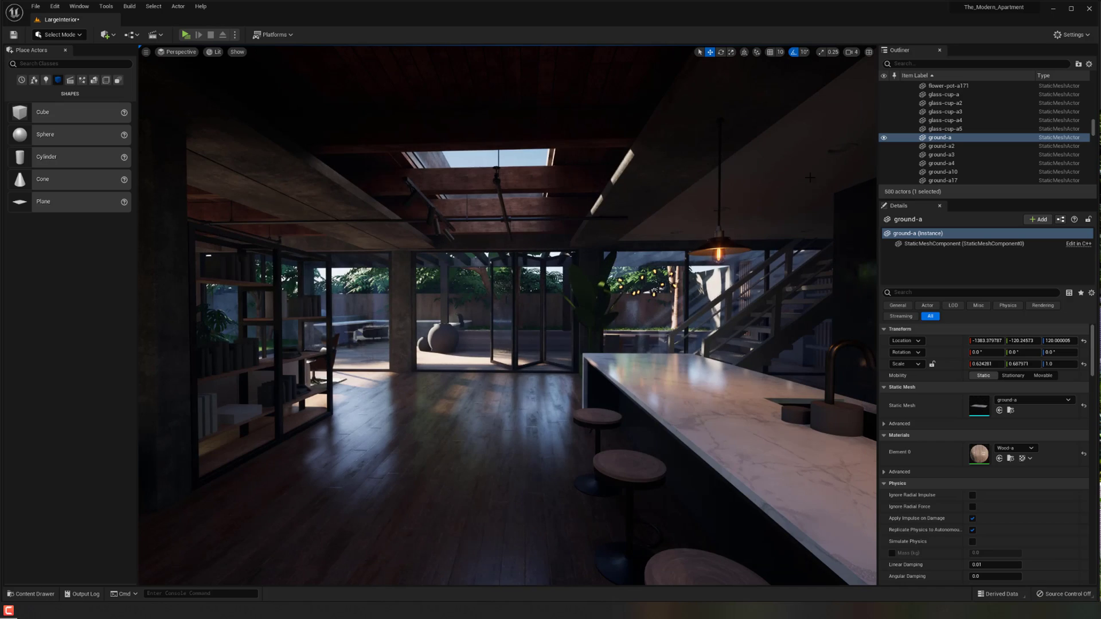
Start a game preview from the wooden floor near the stools and walk the third-person character forward.
{"action": "right_click", "coordinate": [502, 488]}
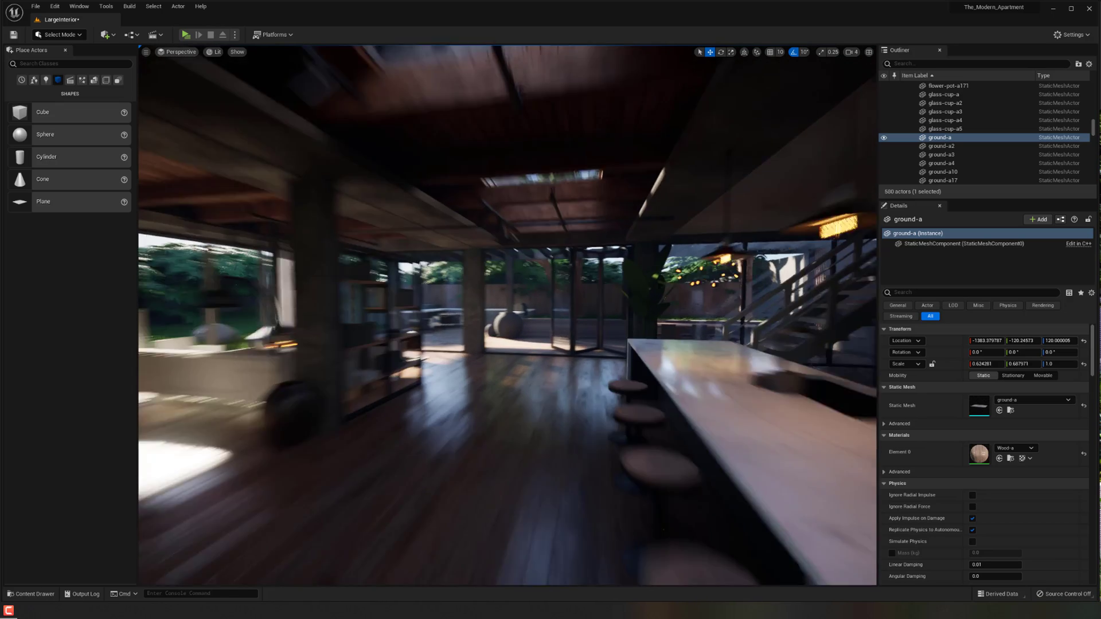
{"action": "mouse_move", "coordinate": [491, 472]}
{"action": "right_mouse_down"}
{"action": "mouse_move", "coordinate": [516, 472]}
{"action": "mouse_move", "coordinate": [492, 472]}
{"action": "right_mouse_up"}
{"action": "right_click", "coordinate": [491, 472]}
{"action": "left_click", "coordinate": [512, 461]}
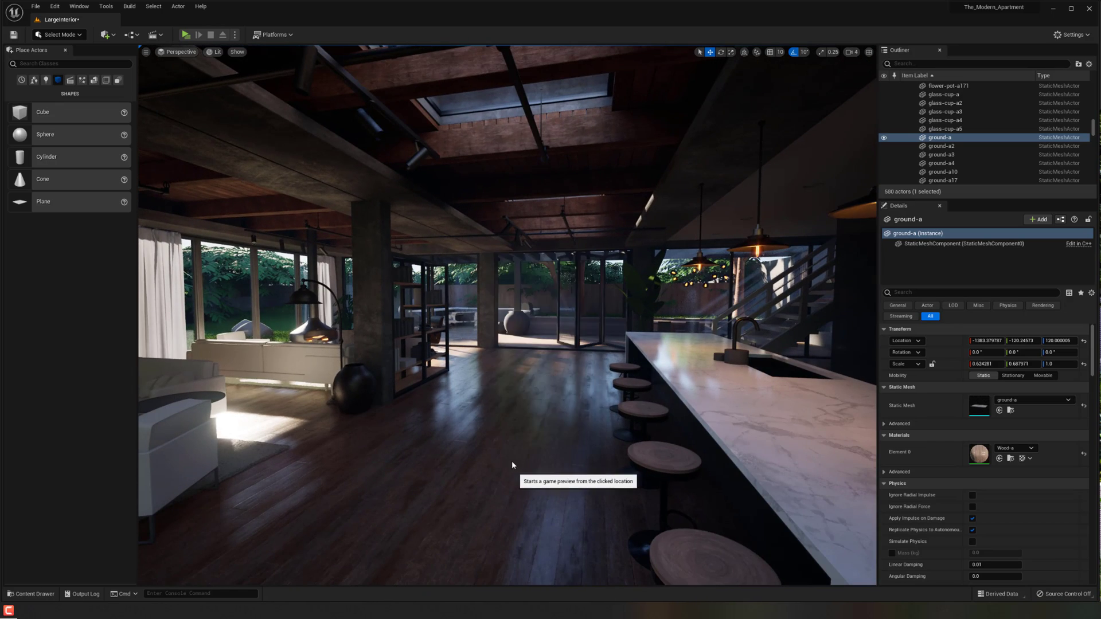
{"action": "left_click", "coordinate": [555, 415]}
{"action": "key", "text": "w"}
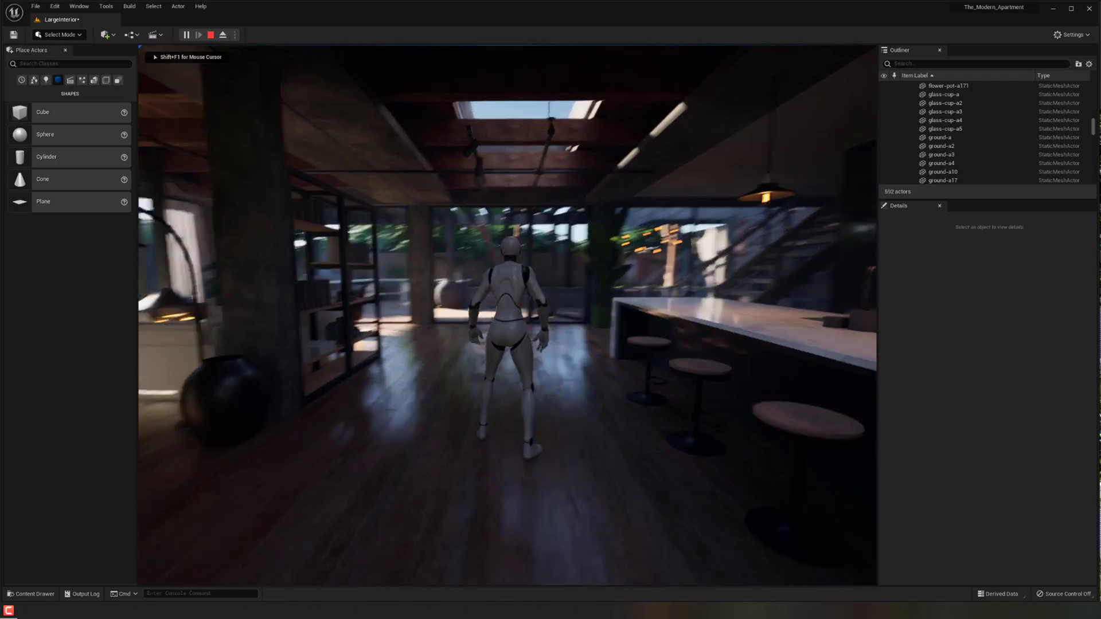
Run the third-person character around the staircase, kitchen island and living area and along the covered wooden patio deck.
{"action": "key", "text": "w"}
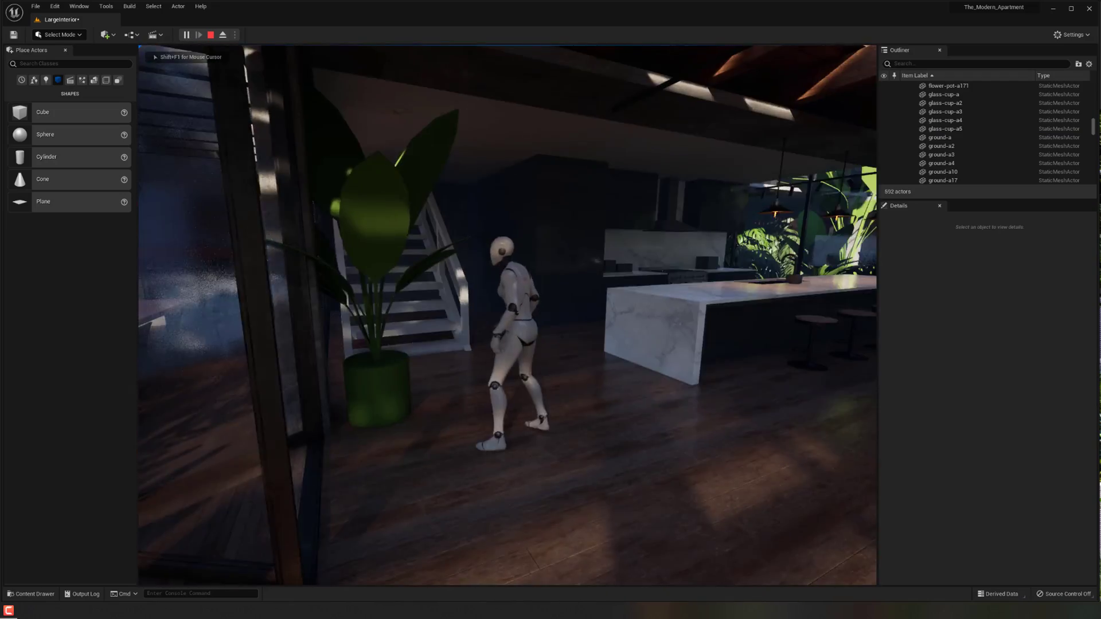
{"action": "key", "text": "w"}
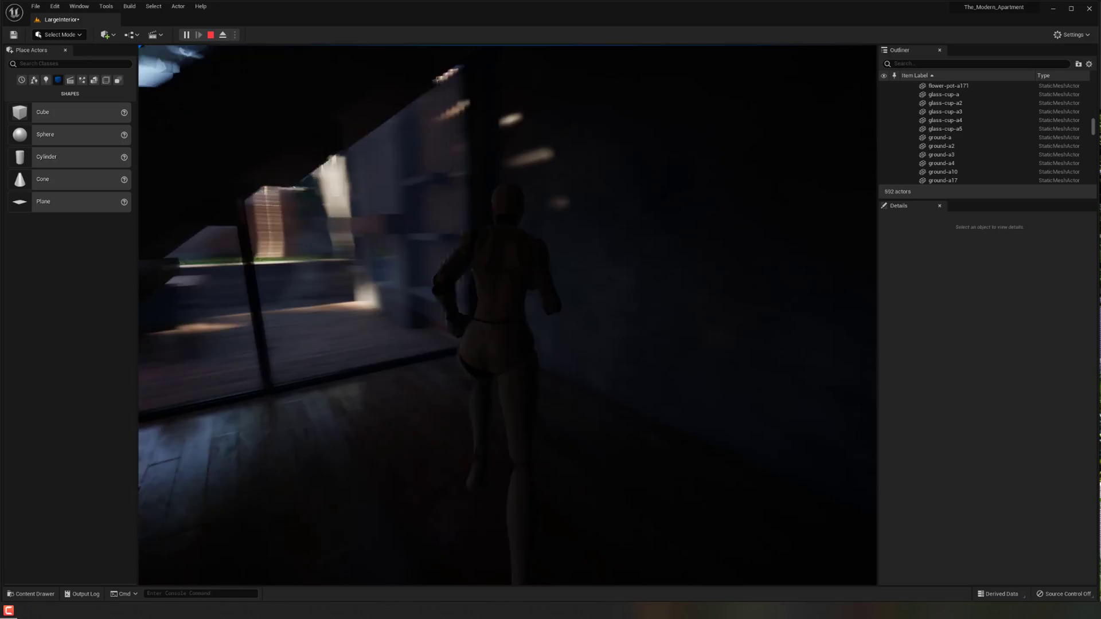
{"action": "key", "text": "w"}
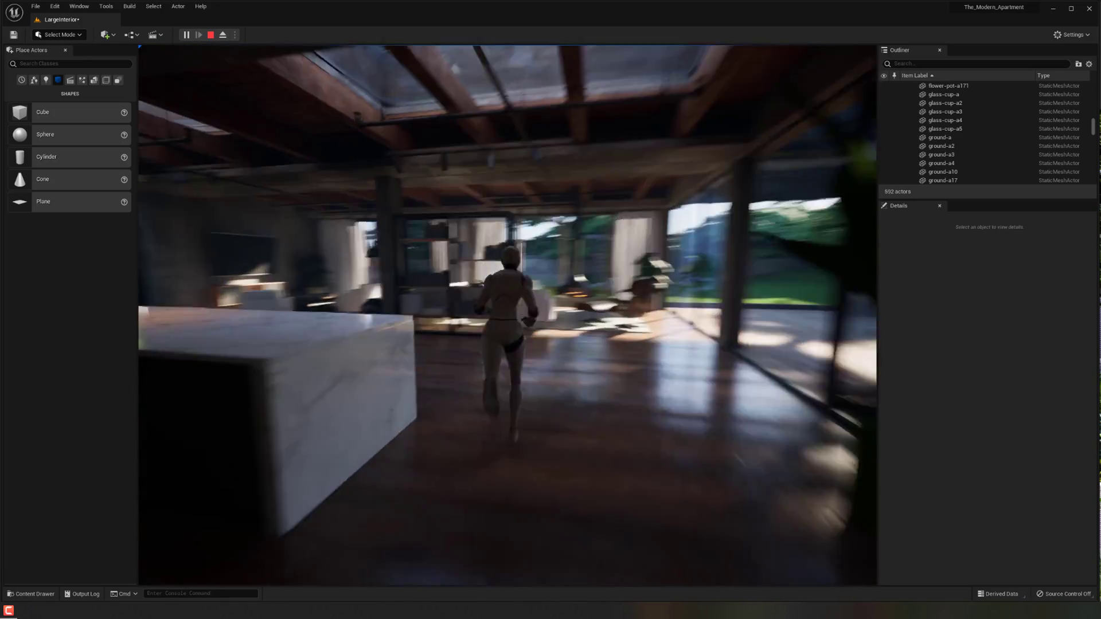
{"action": "key", "text": "w"}
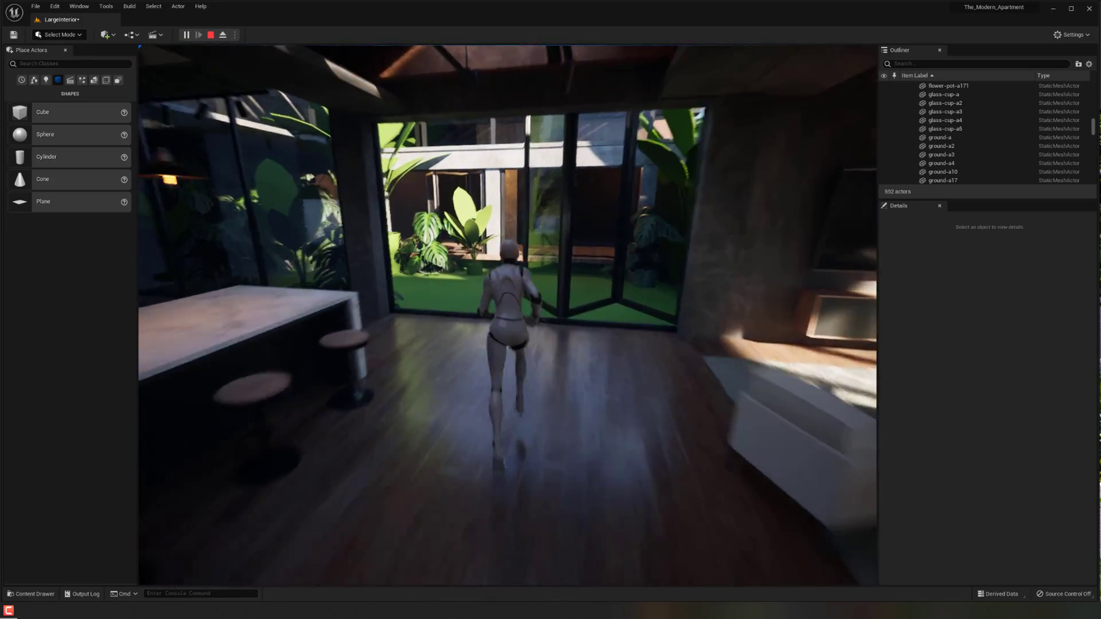
{"action": "key", "text": "w"}
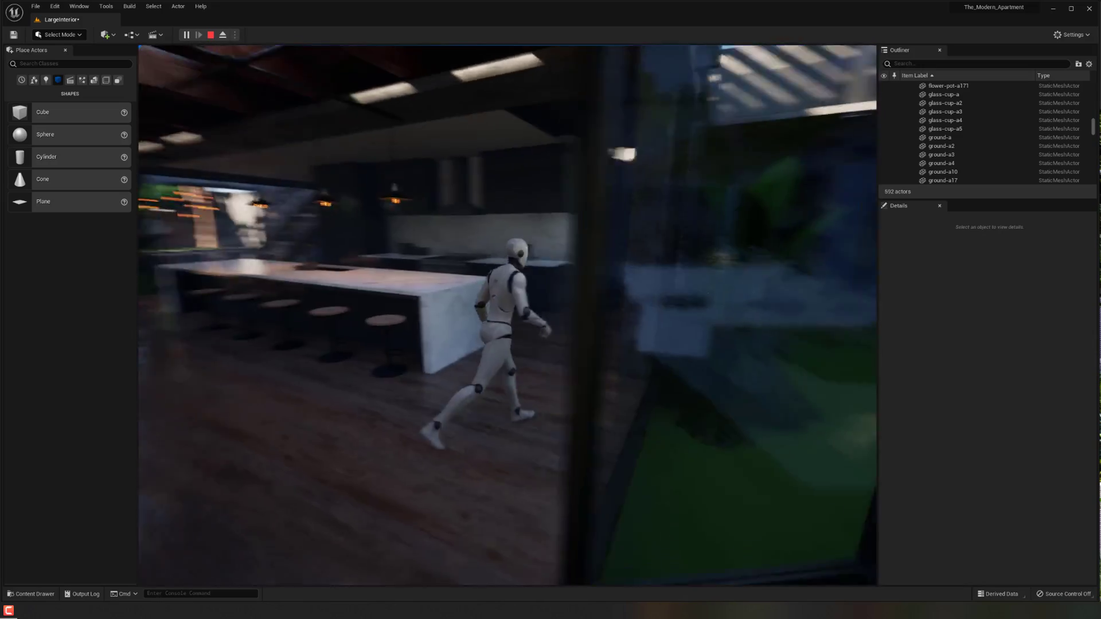
{"action": "key", "text": "w"}
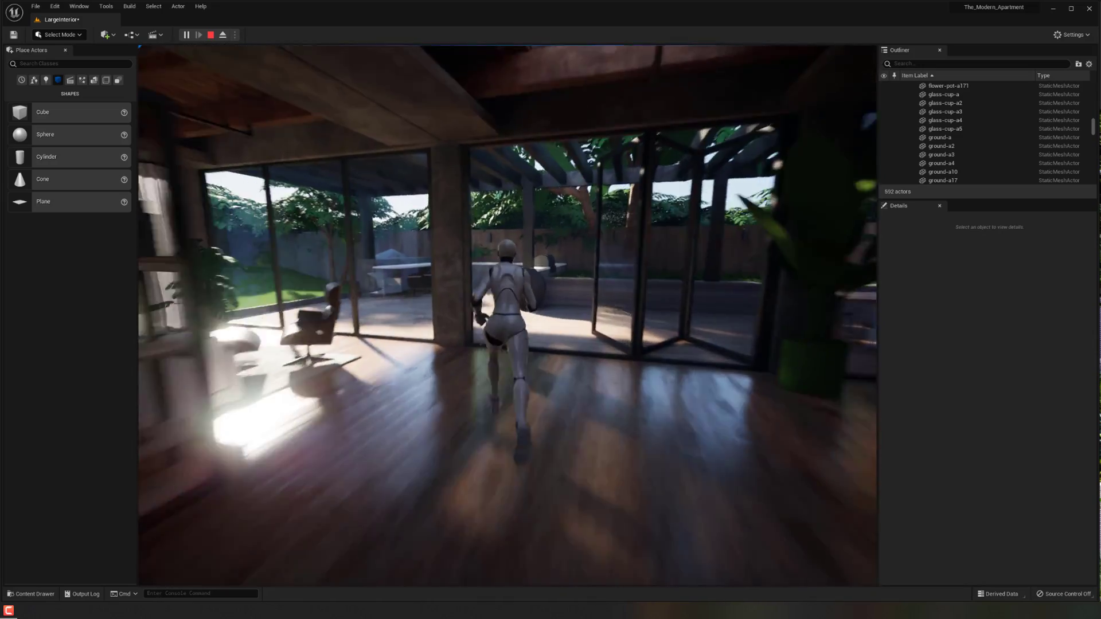
{"action": "key", "text": "w"}
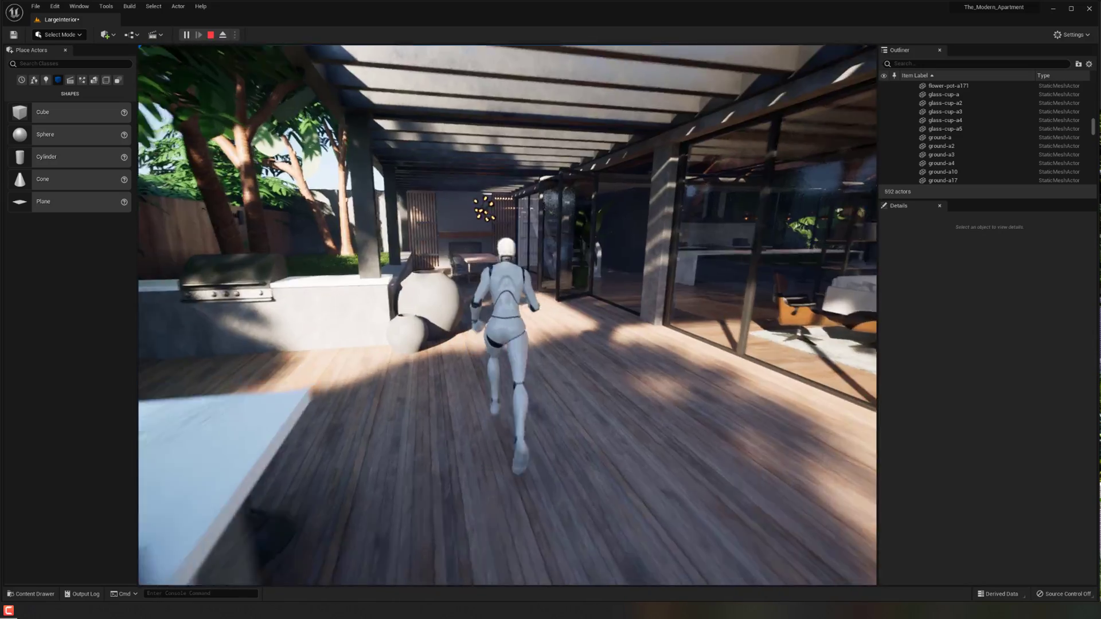
Run the third-person character around the kitchen island and courtyard windows, turn it to face the camera beside the stools, and end the game preview.
{"action": "key", "text": "w"}
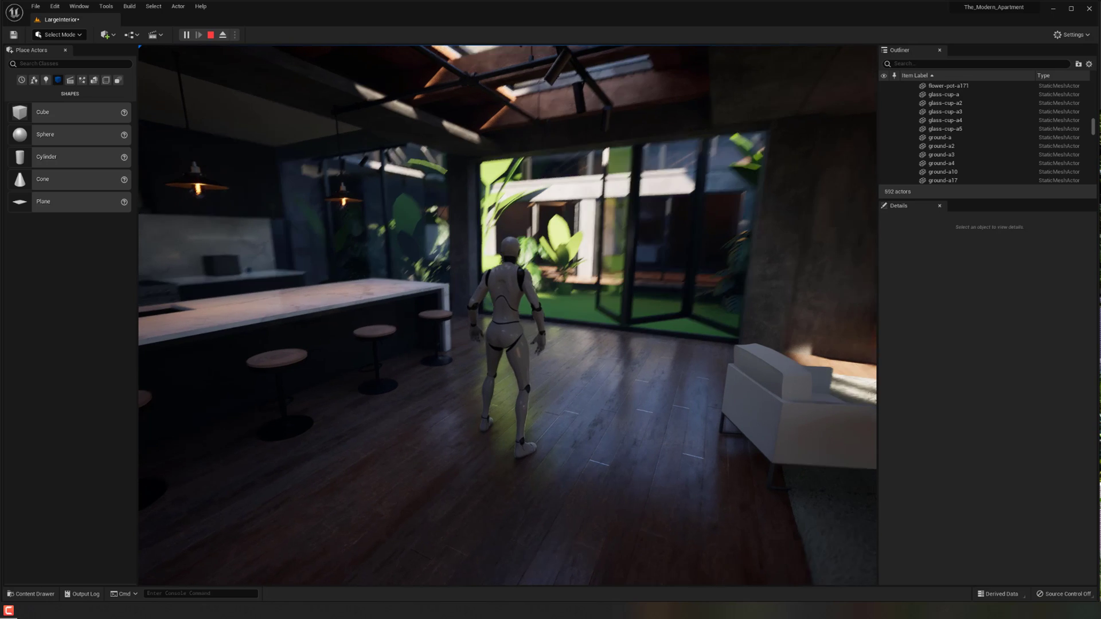
{"action": "key", "text": "w"}
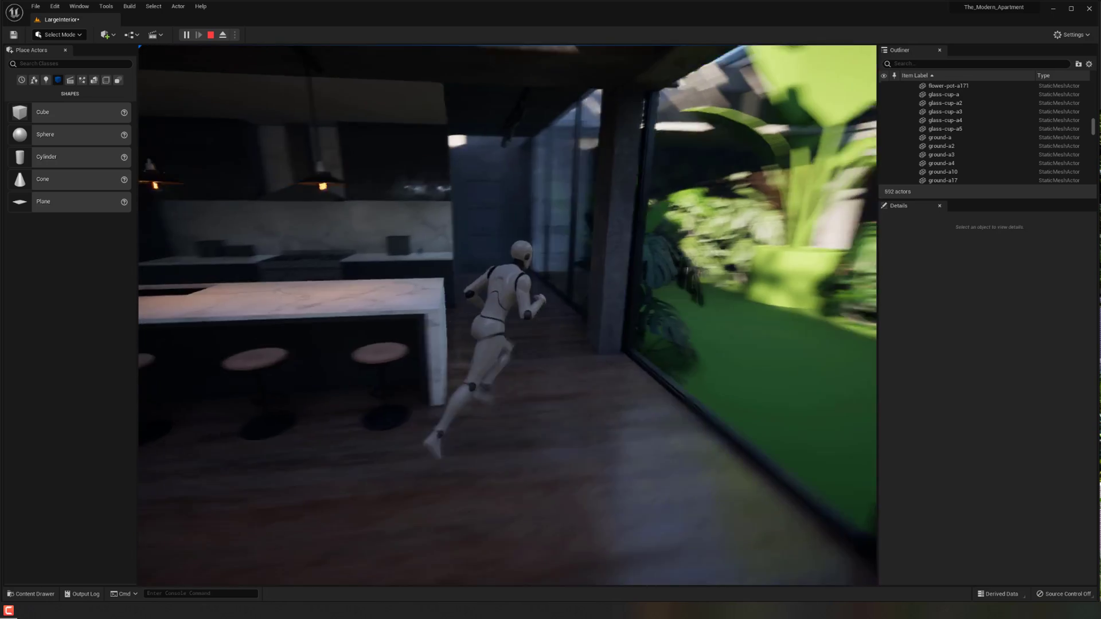
{"action": "key", "text": "w"}
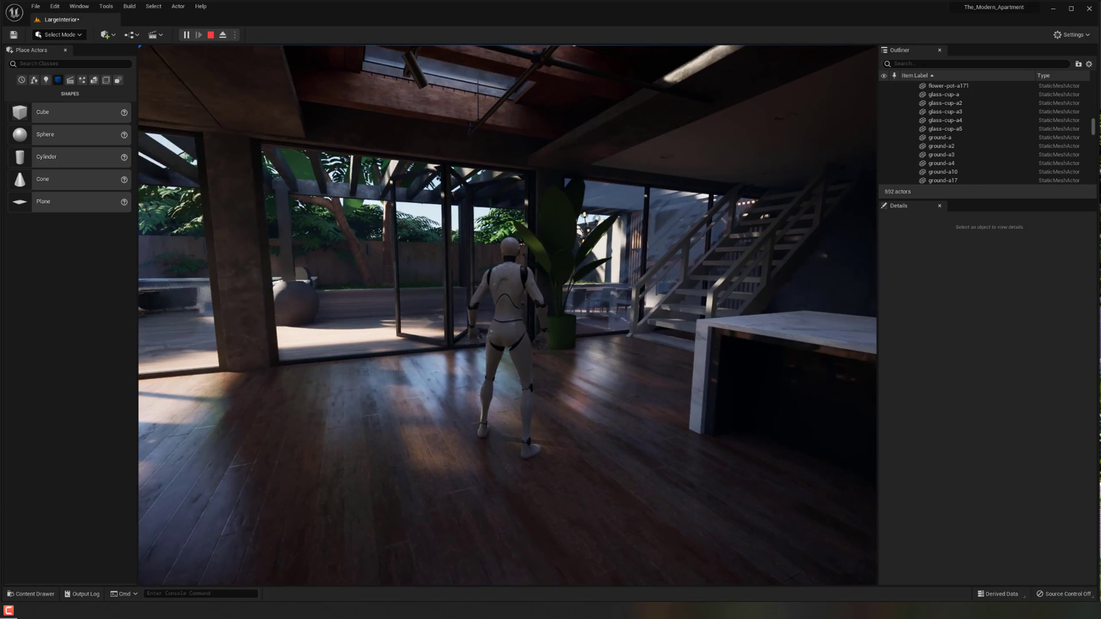
{"action": "key", "text": "w"}
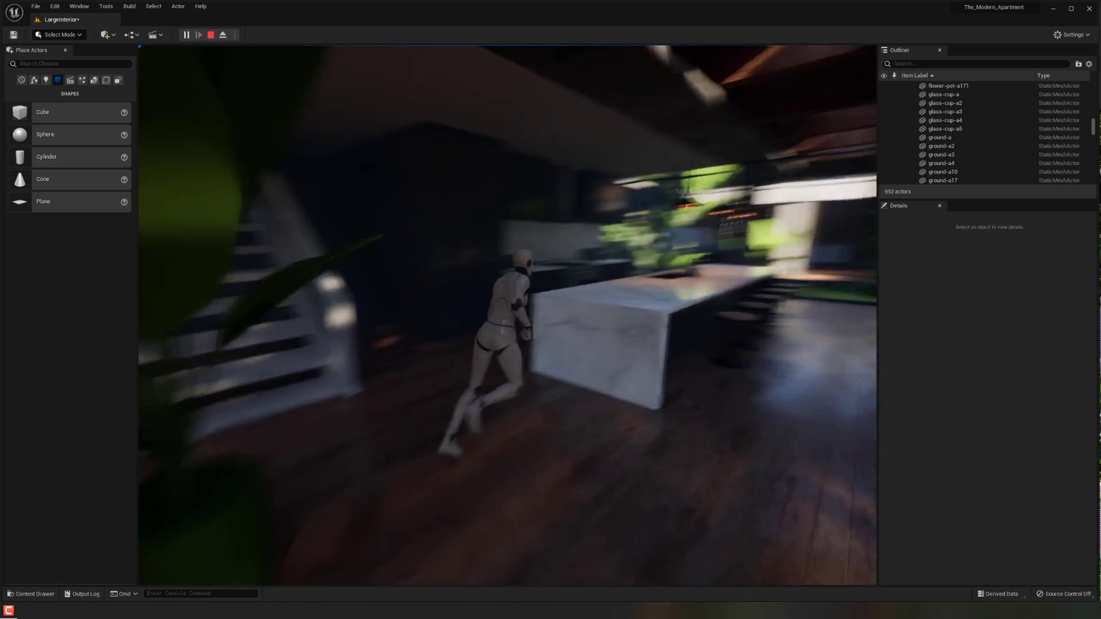
{"action": "key", "text": "w"}
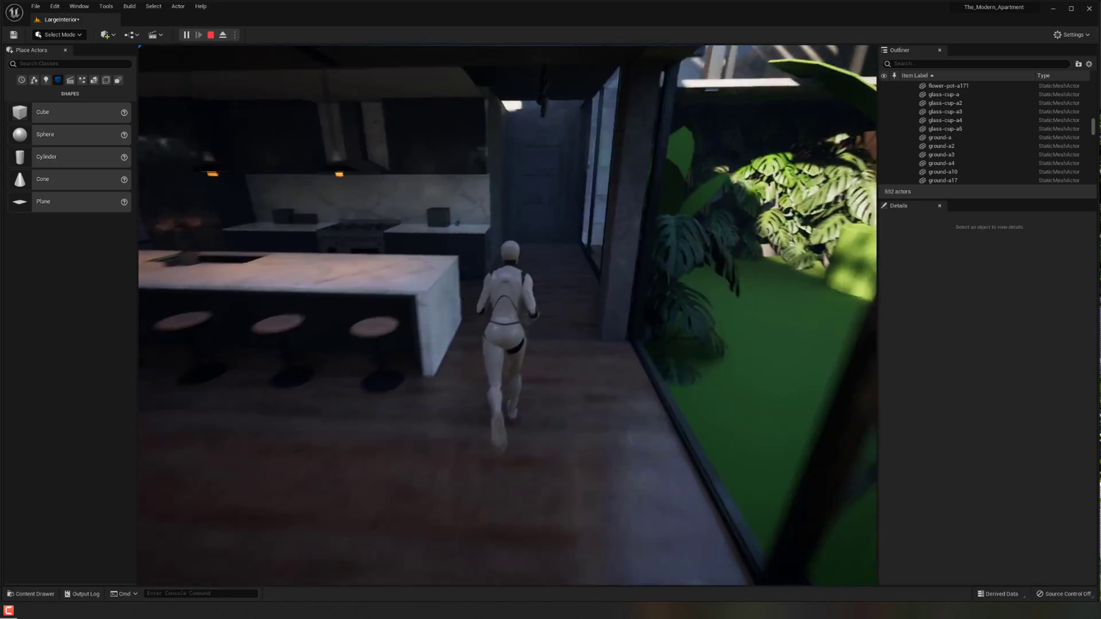
{"action": "key", "text": "w"}
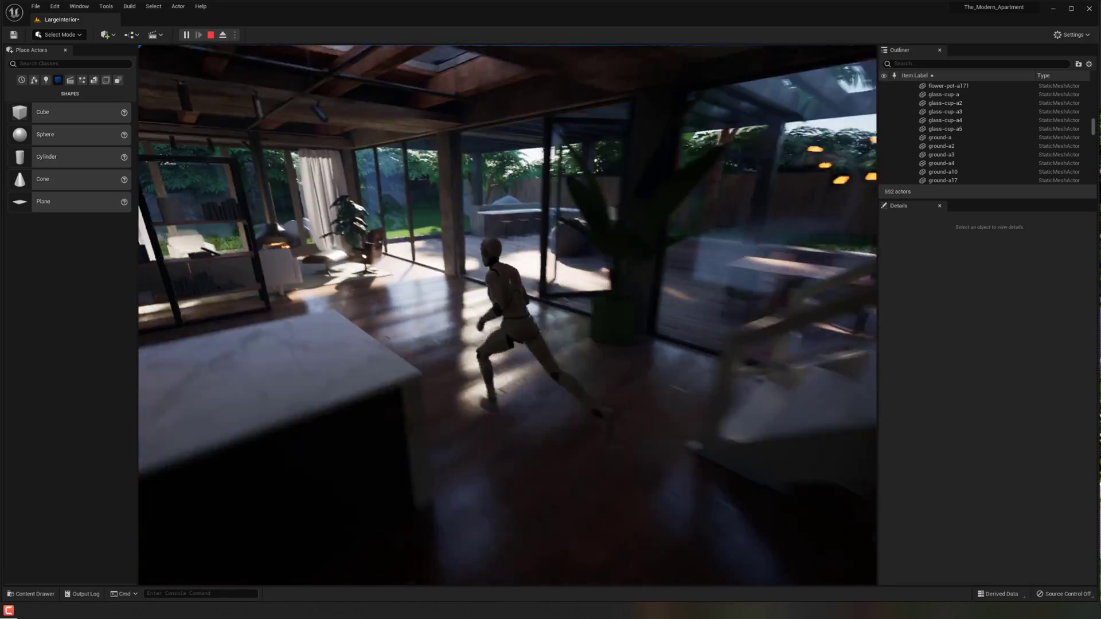
{"action": "key", "text": "s"}
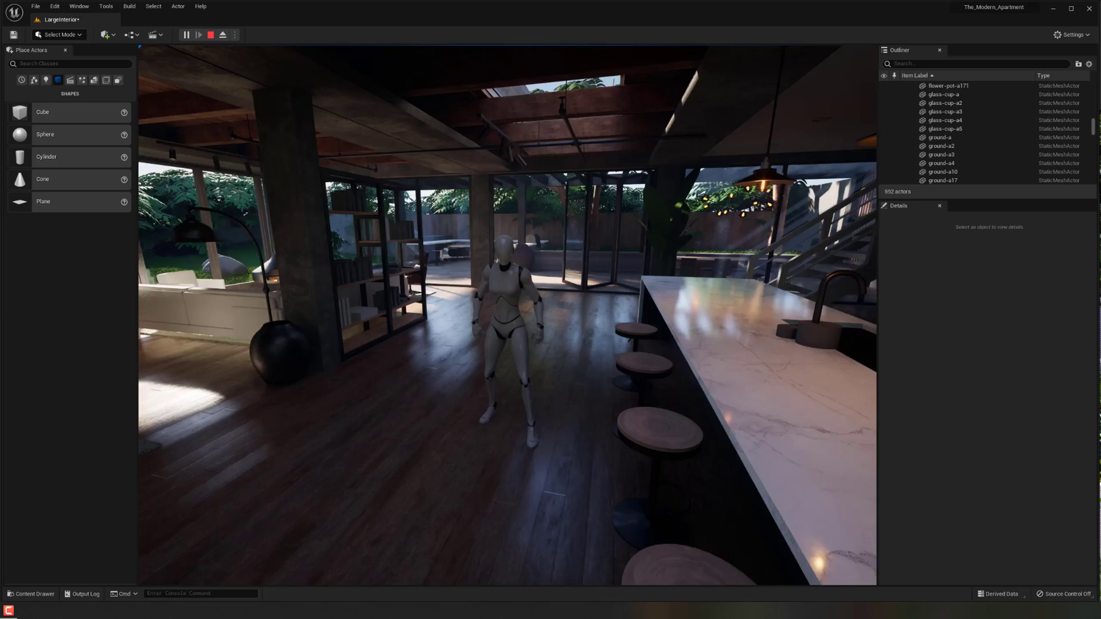
{"action": "key", "text": "Escape"}
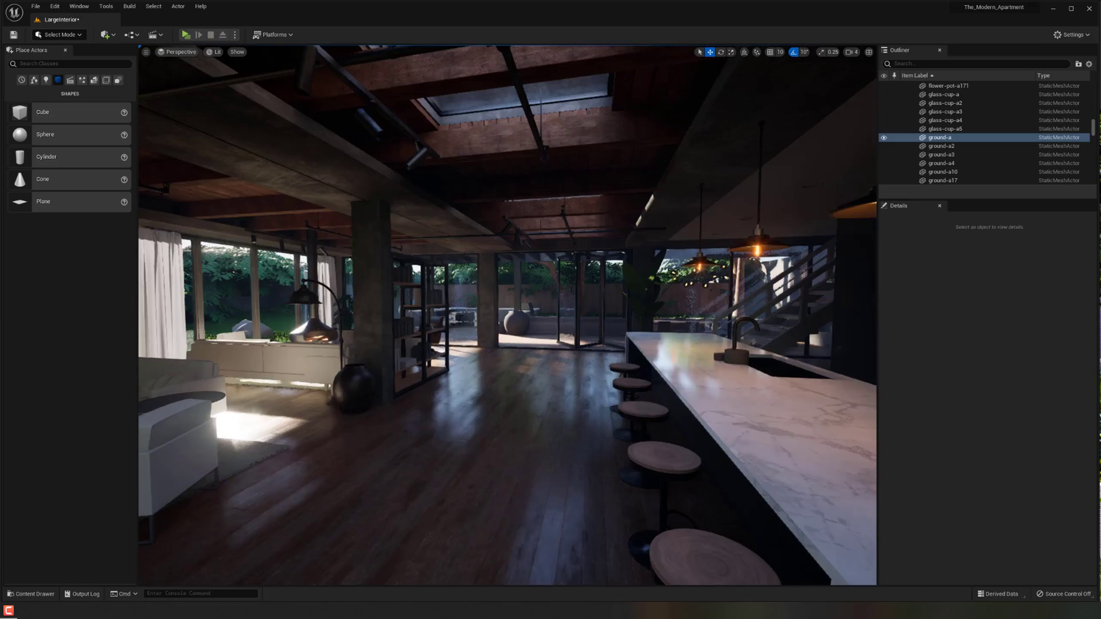
{"action": "right_click_drag", "start_coordinate": [394, 434], "coordinate": [379, 475]}
{"action": "right_click_drag", "start_coordinate": [395, 433], "coordinate": [358, 430]}
{"action": "key", "text": "g"}
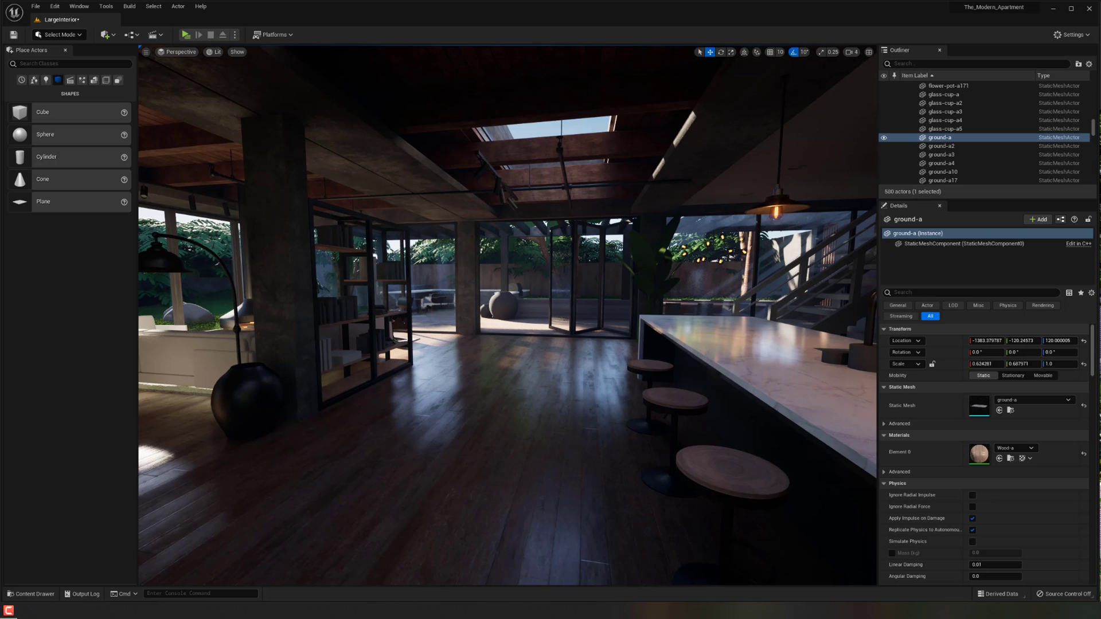
{"action": "mouse_move", "coordinate": [426, 433]}
{"action": "right_mouse_down"}
{"action": "mouse_move", "coordinate": [446, 433]}
{"action": "mouse_move", "coordinate": [425, 433]}
{"action": "right_mouse_up"}
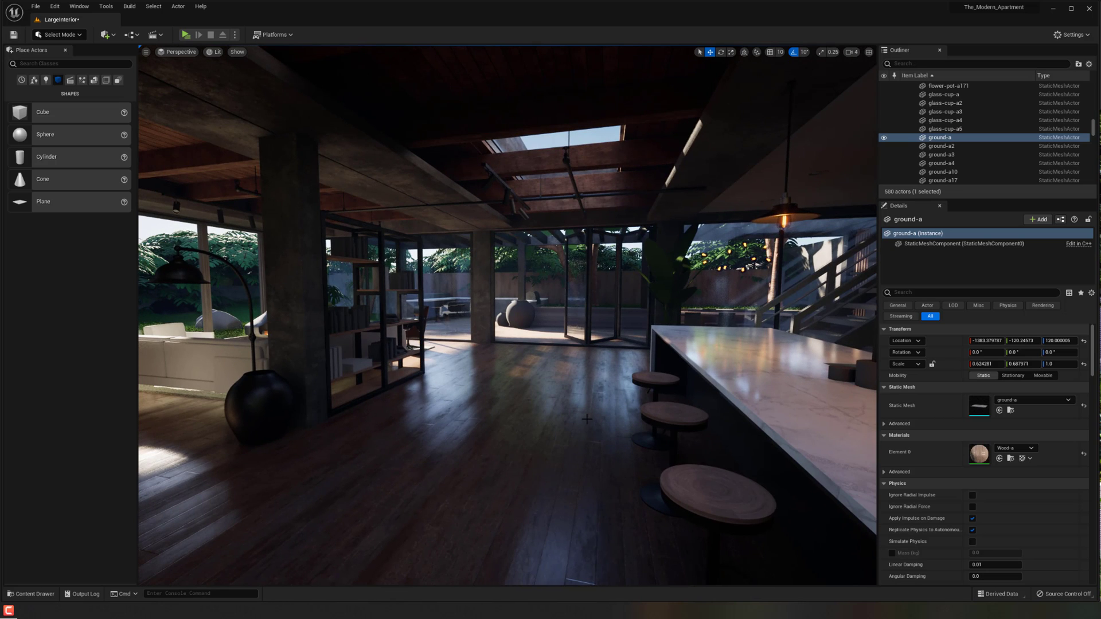
{"action": "right_click_drag", "start_coordinate": [555, 407], "coordinate": [580, 441]}
{"action": "right_click", "coordinate": [562, 179]}
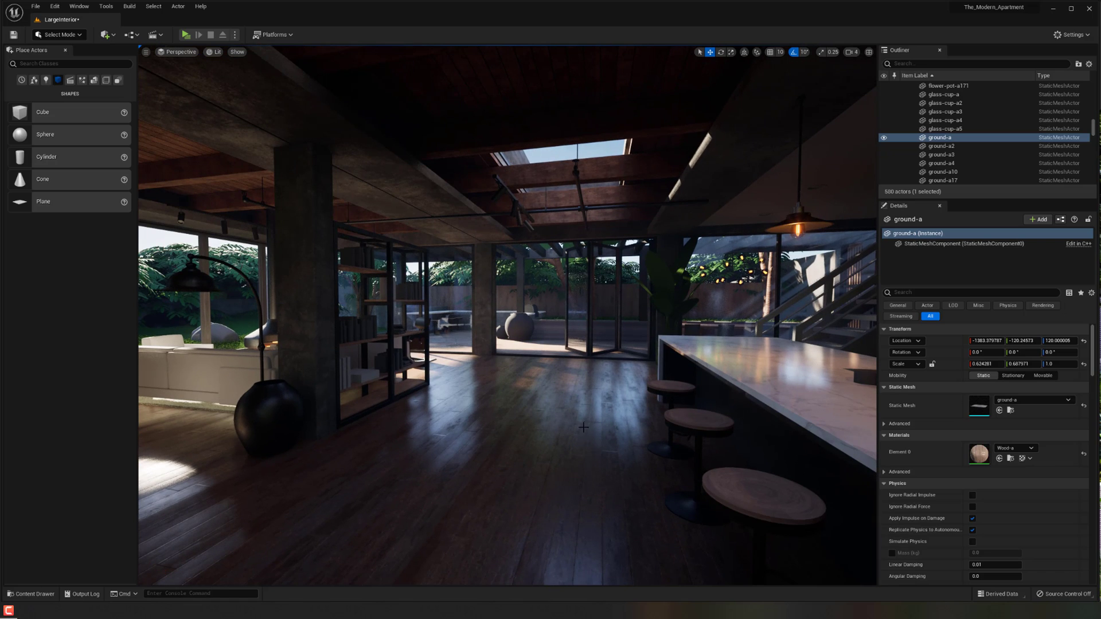